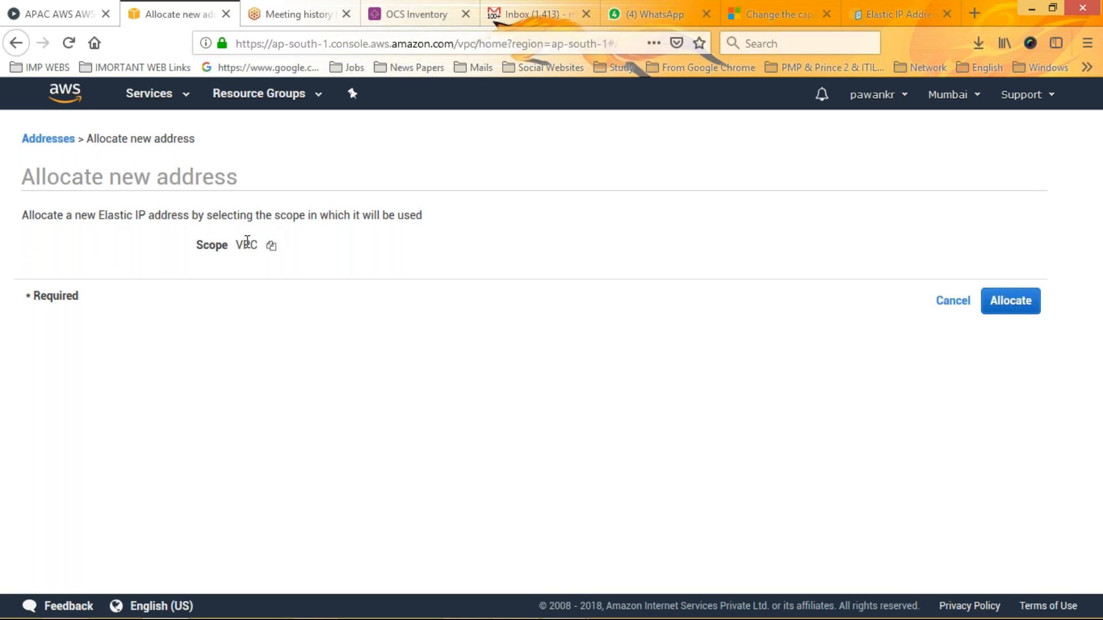
Copy the VPC scope value from the new address form and return to the Elastic IP addresses list
left_click(270, 246)
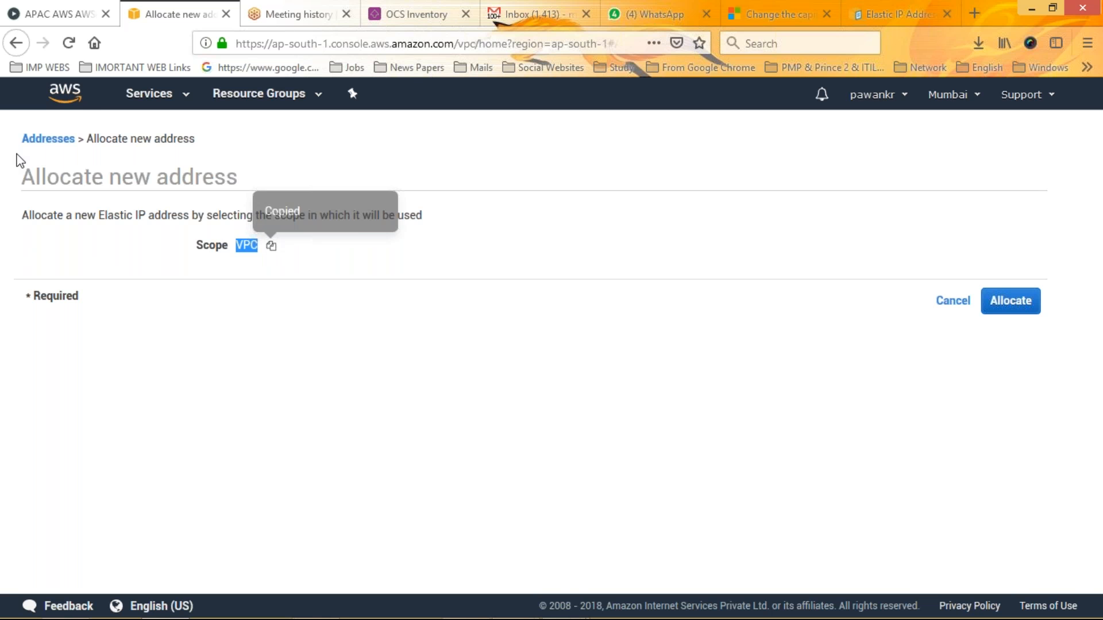
left_click(261, 43)
left_click(265, 42)
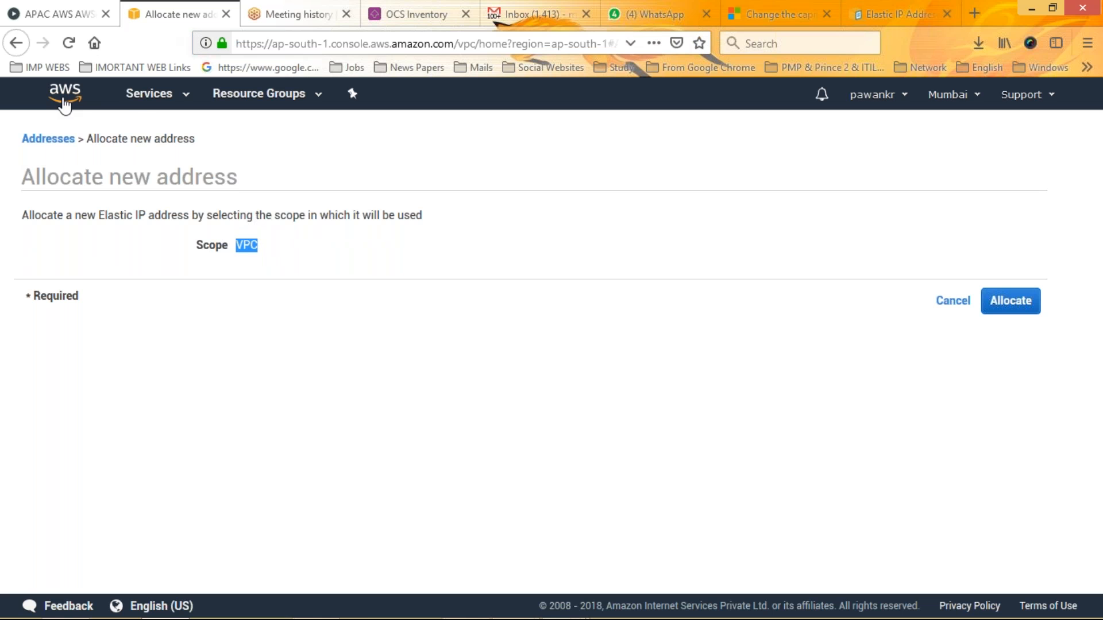
left_click(55, 141)
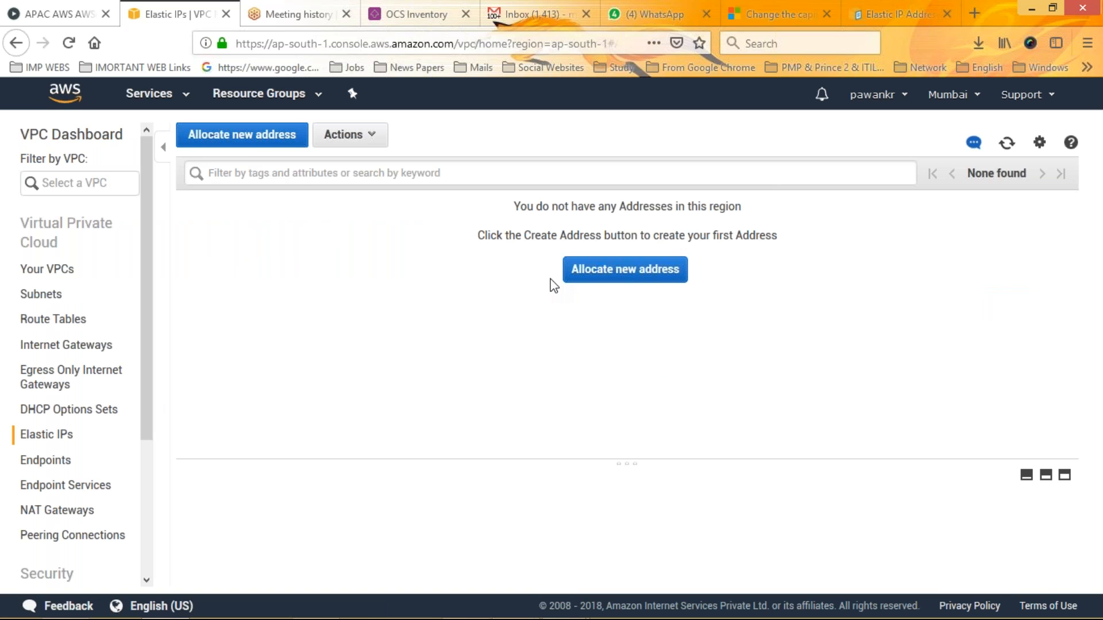
Examine the Elastic IP allocation form and the actions available for addresses, returning to the address list without allocating one
left_click(261, 145)
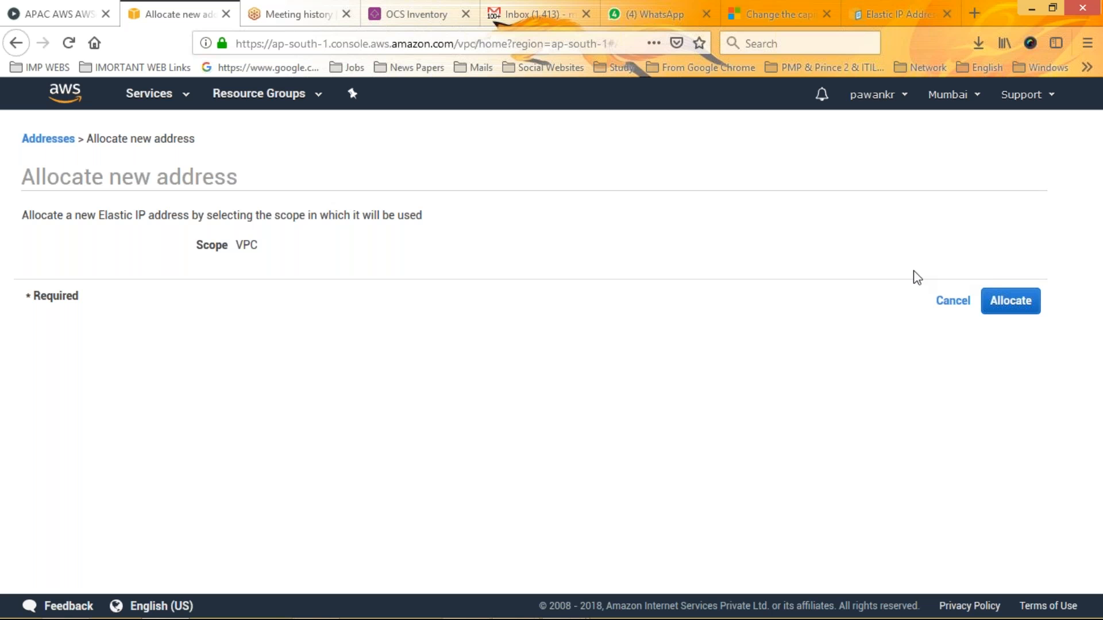
left_click(66, 140)
left_click(368, 137)
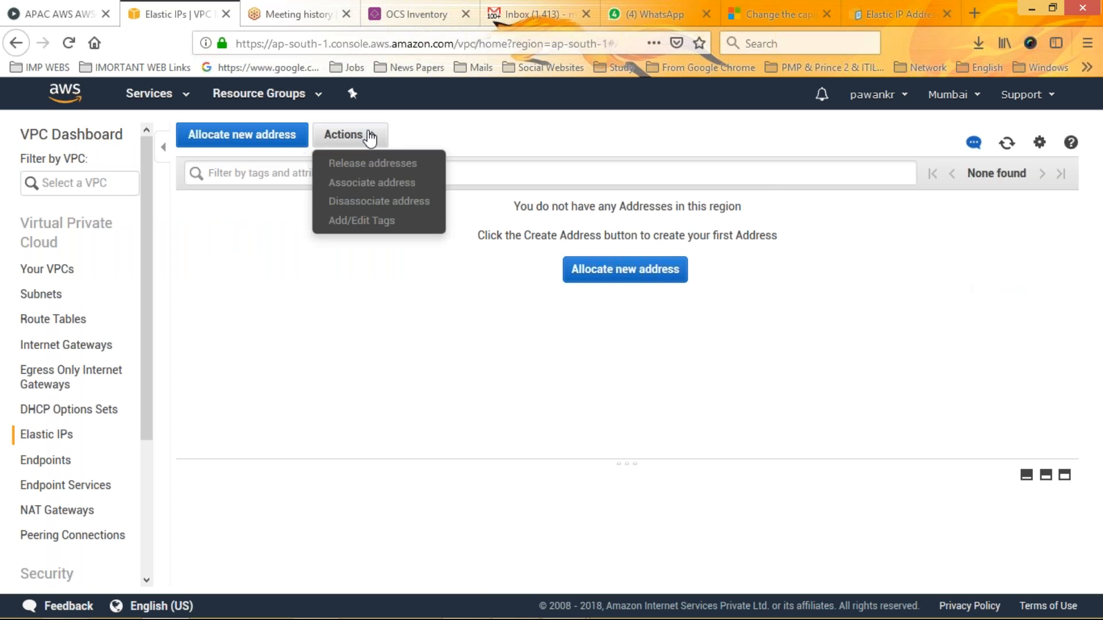
left_click(369, 138)
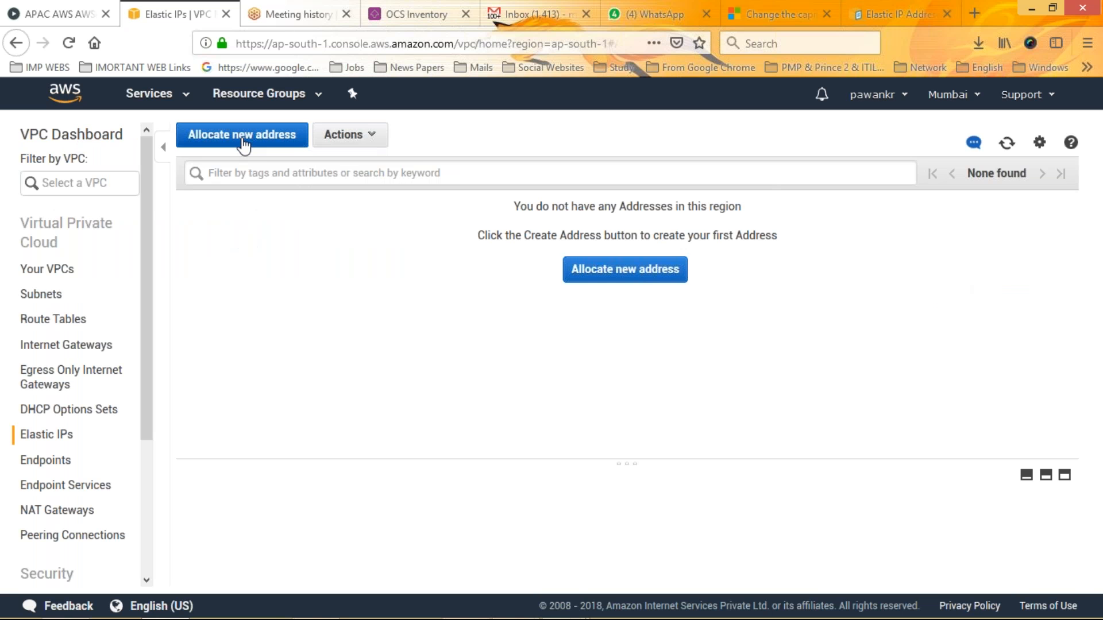
left_click(649, 281)
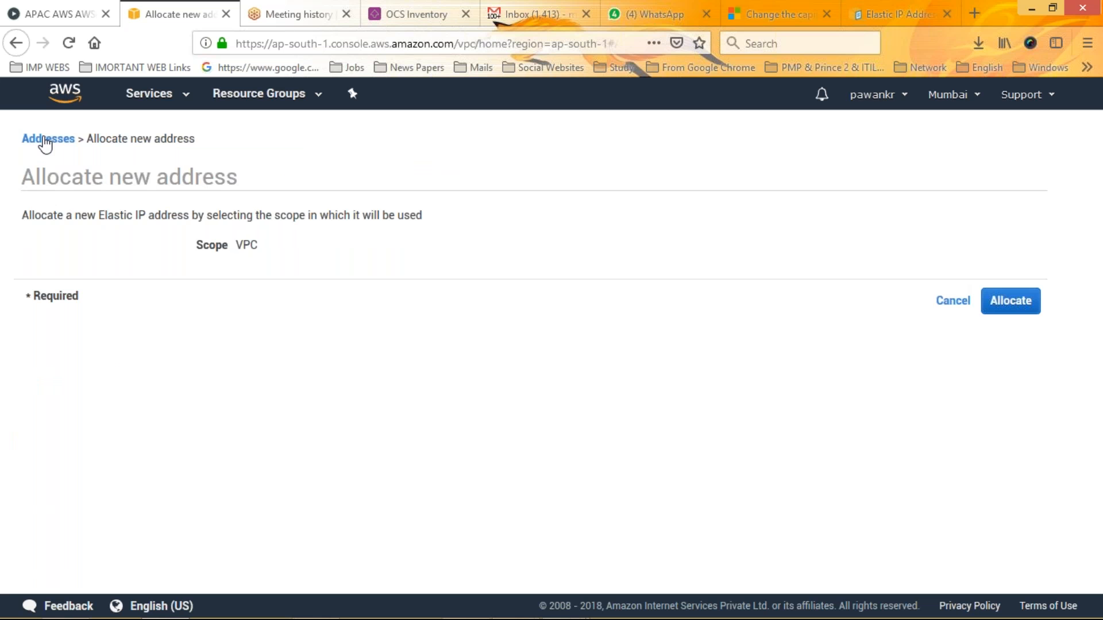
left_click(45, 142)
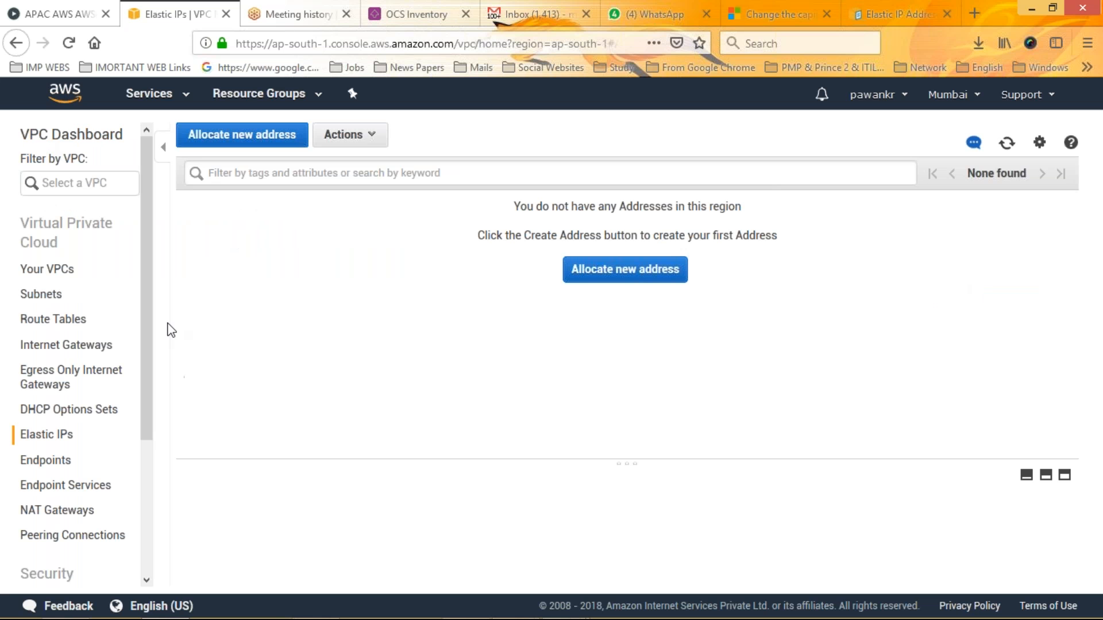
left_click(254, 138)
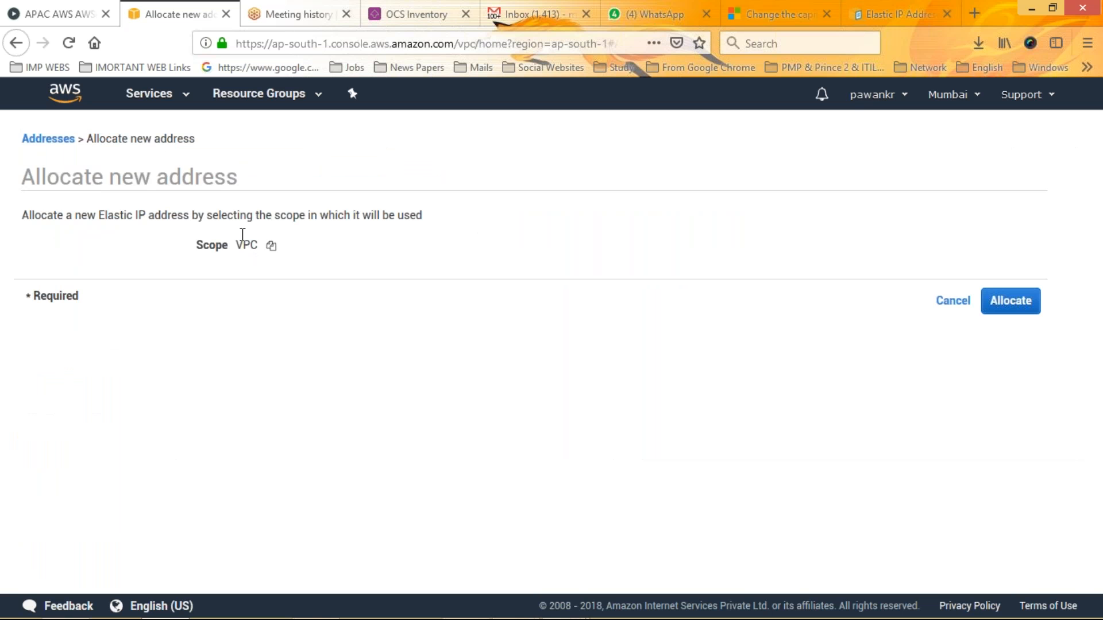
left_click(43, 142)
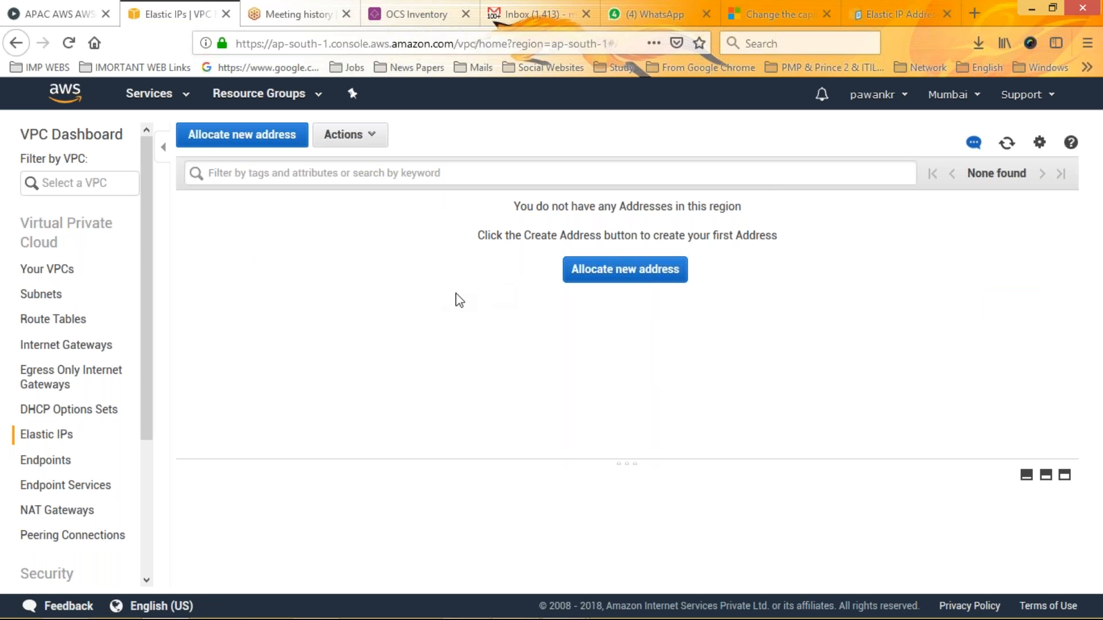
left_click(227, 141)
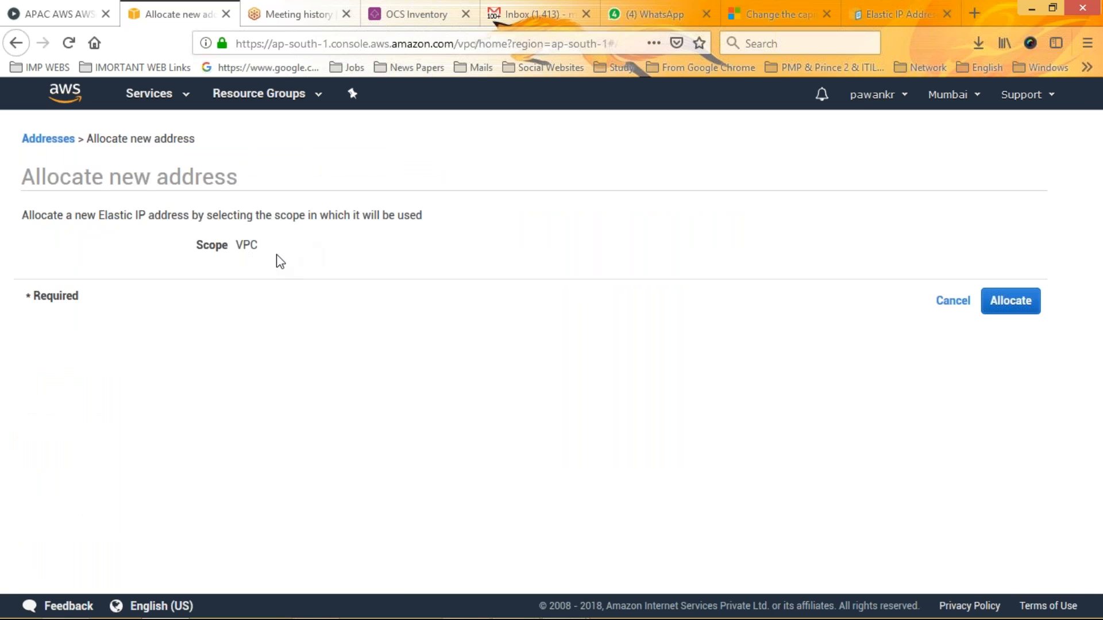
left_click(14, 50)
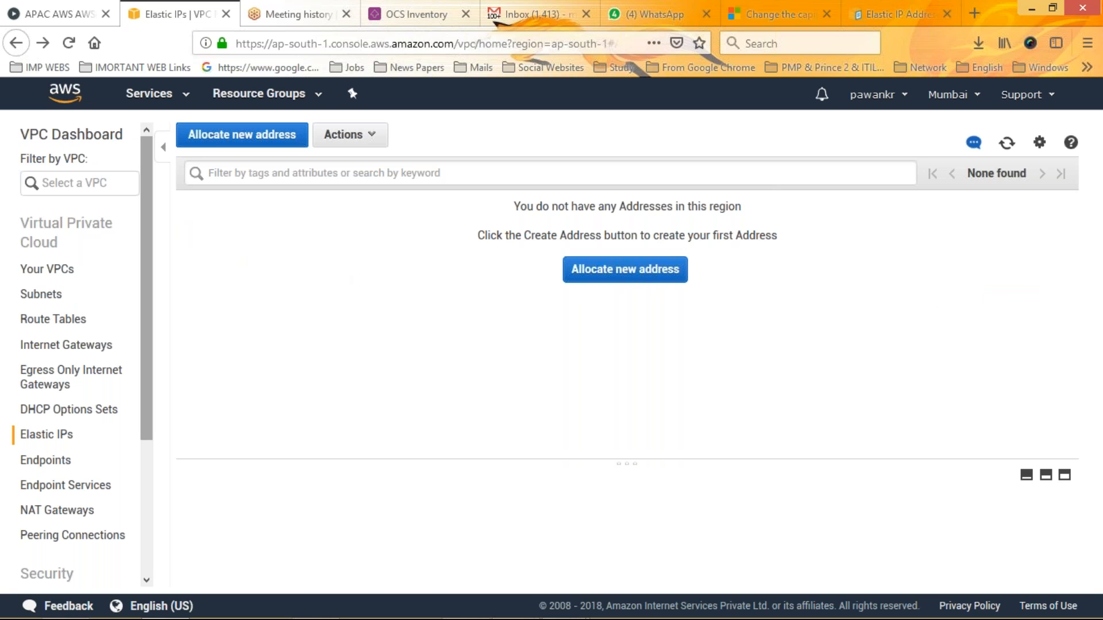
Create a network ACL with the name tag "test" in the Test 2 VPC
scroll(154, 446, "down", 3)
scroll(154, 446, "down", 3)
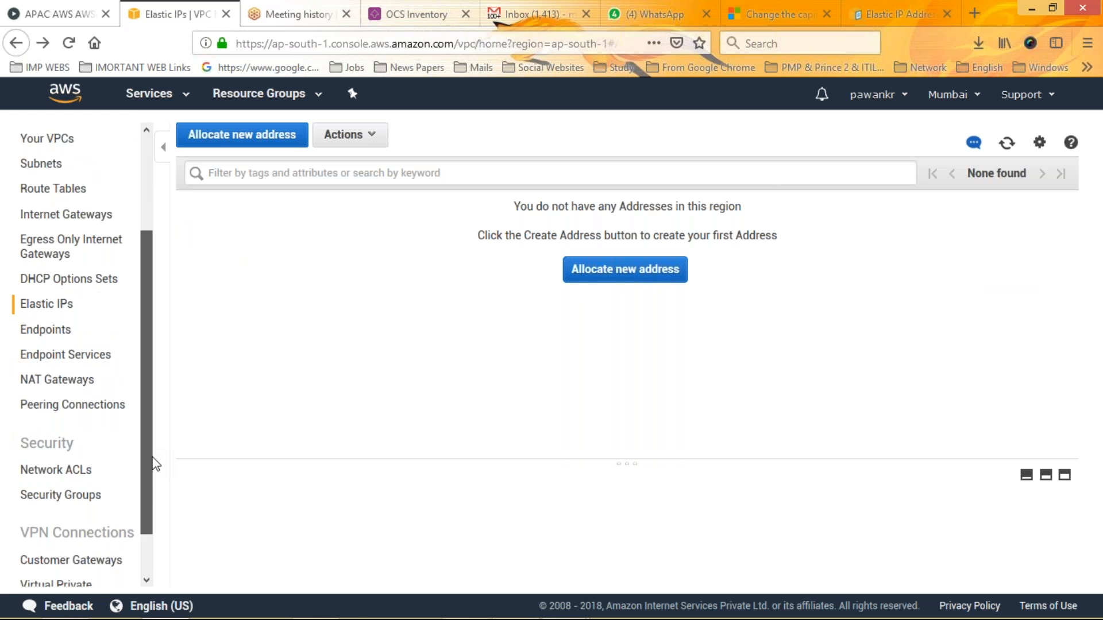
left_click(54, 421)
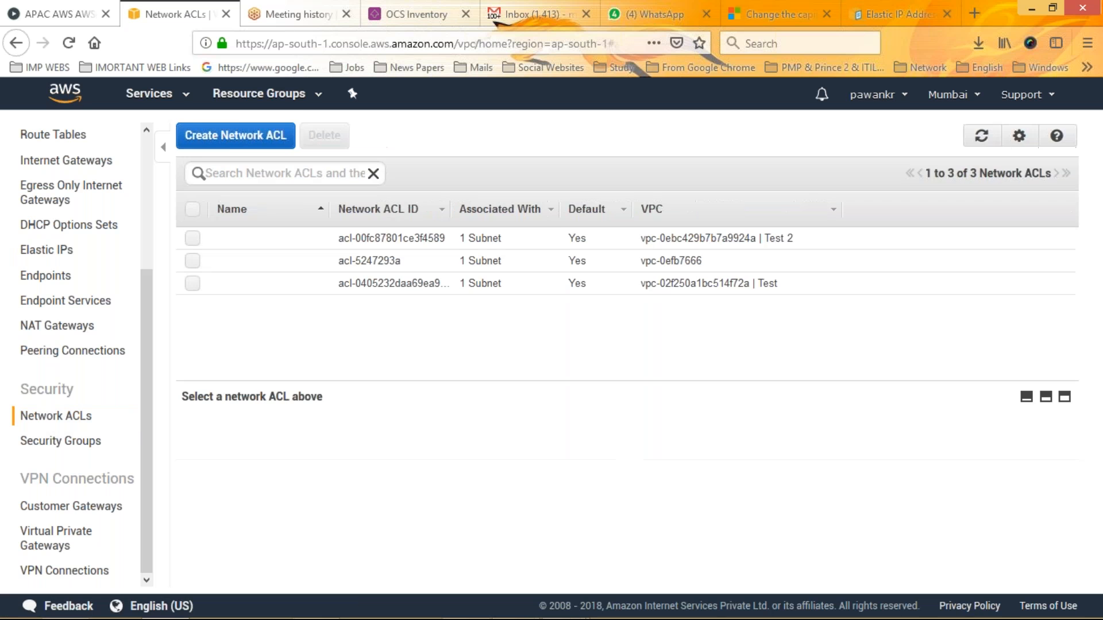
left_click(235, 142)
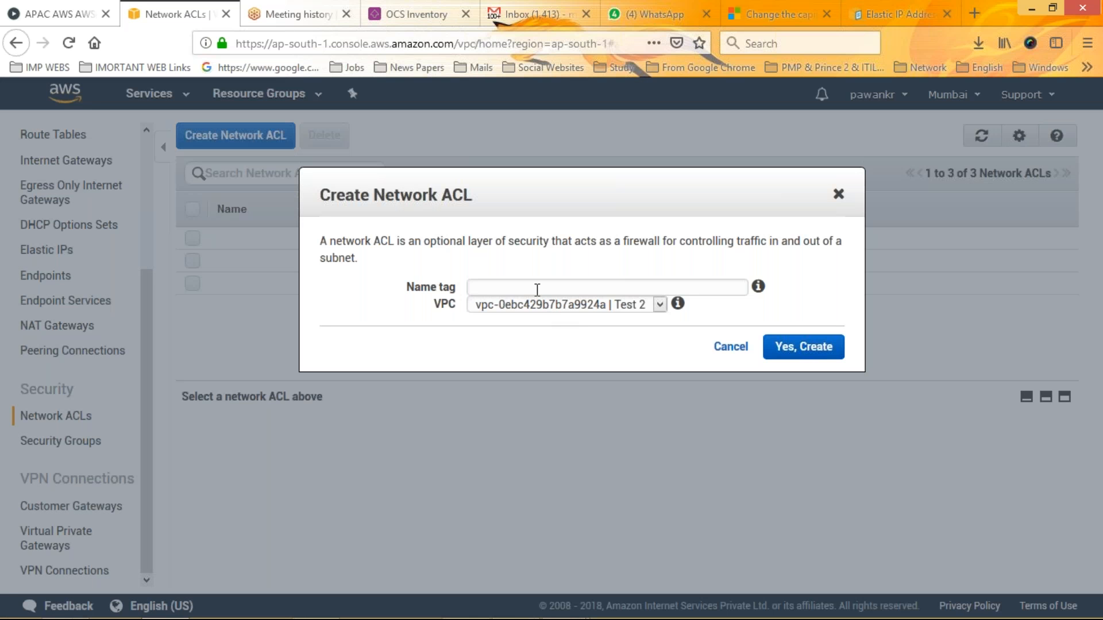
type("test")
left_click(536, 298)
left_click(536, 298)
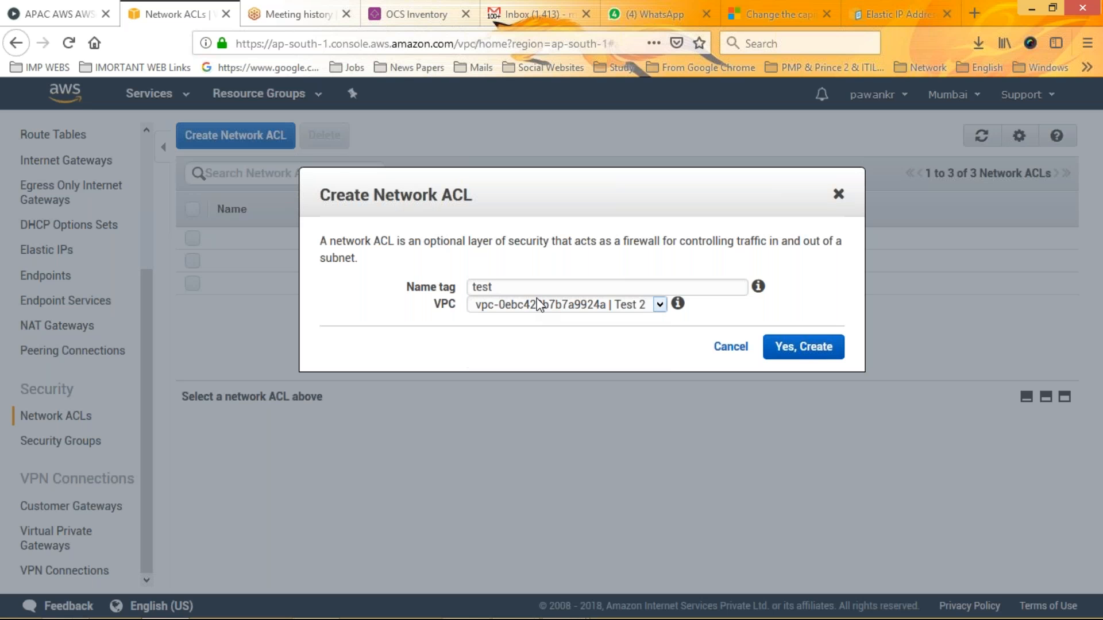
left_click(818, 352)
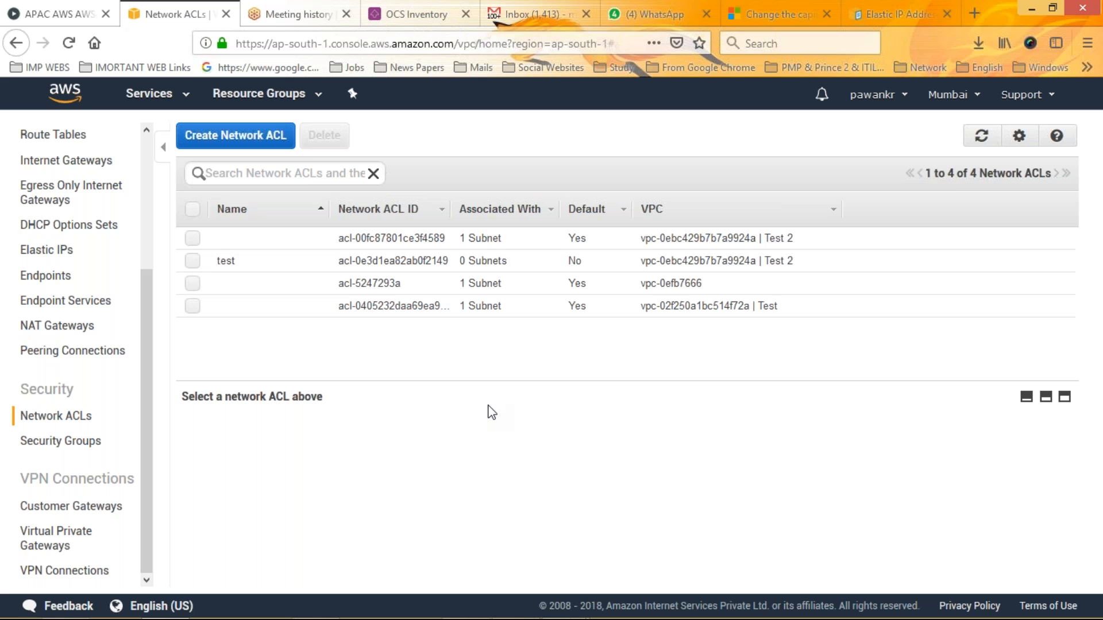
Review the inbound rules, outbound rules and subnet associations of the "test" network ACL
left_click(391, 260)
left_click(329, 433)
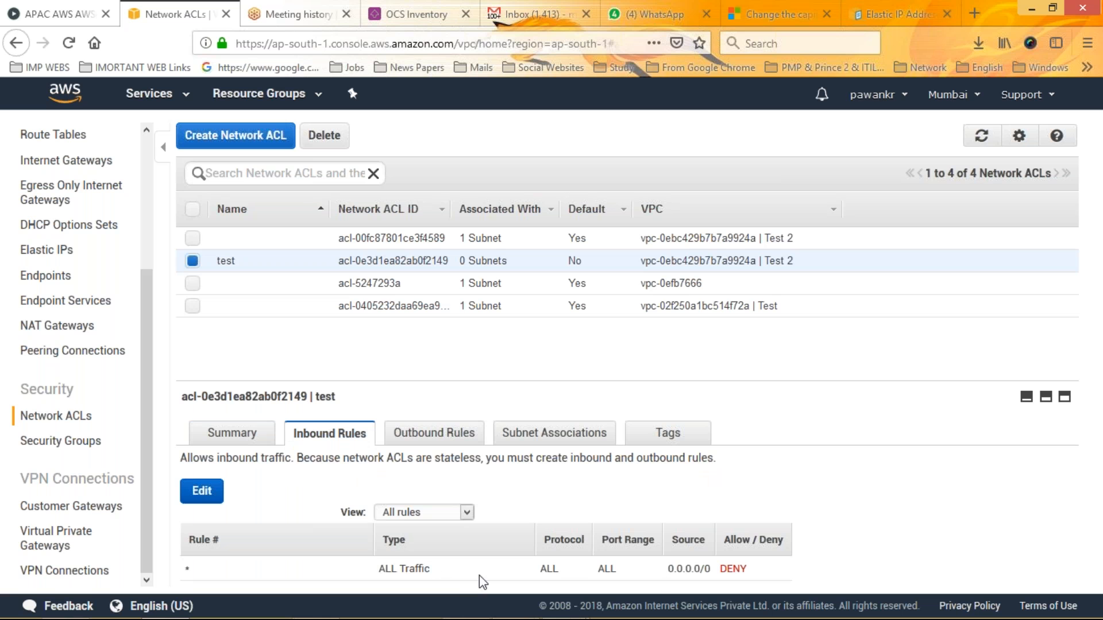
left_click(443, 435)
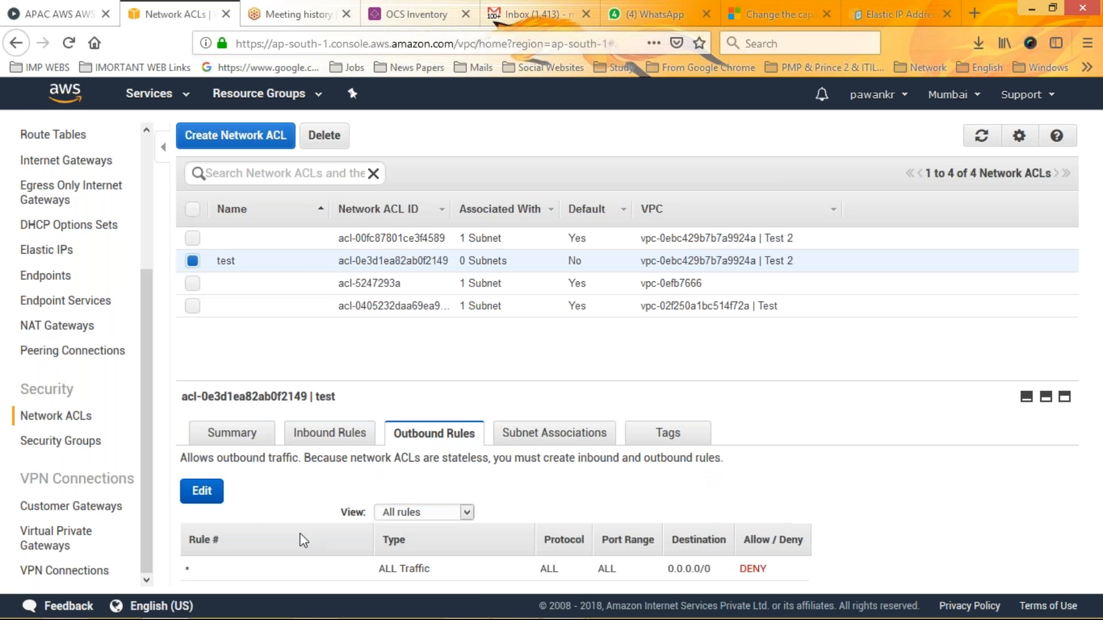
left_click(510, 430)
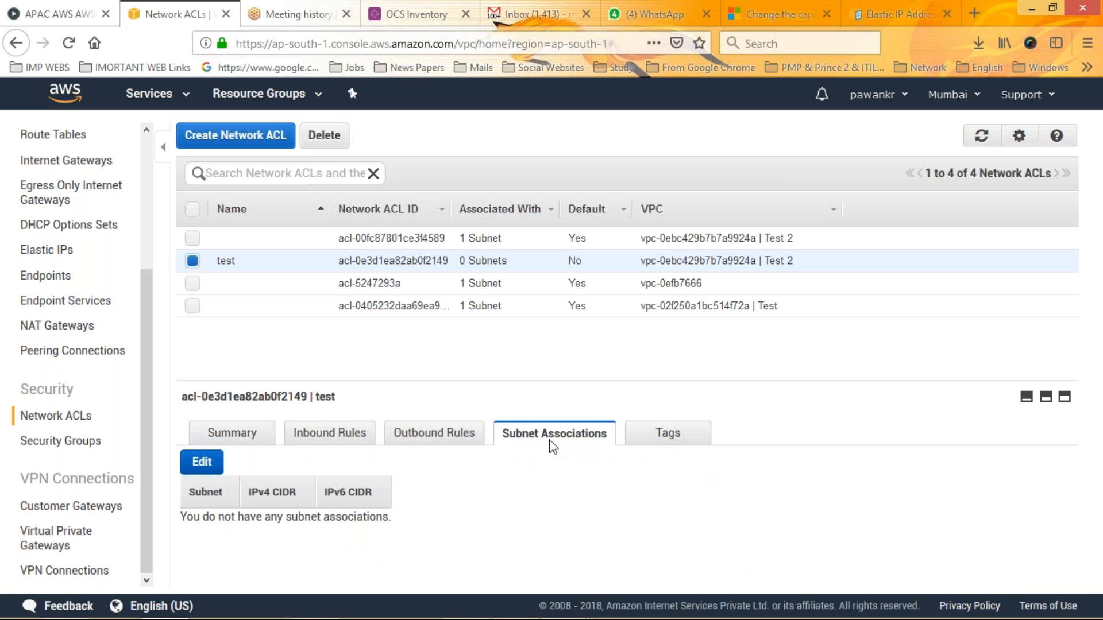
left_click(348, 443)
left_click(422, 438)
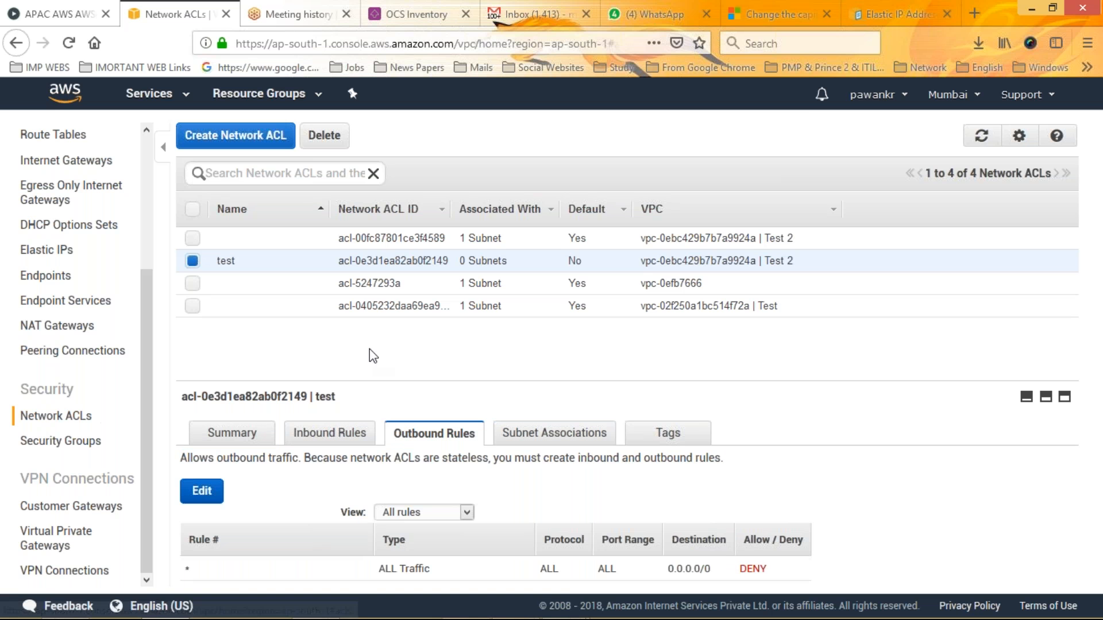
Create a security group with name tag and group name "test" and description "testsw" in the VPC named Test
left_click(71, 443)
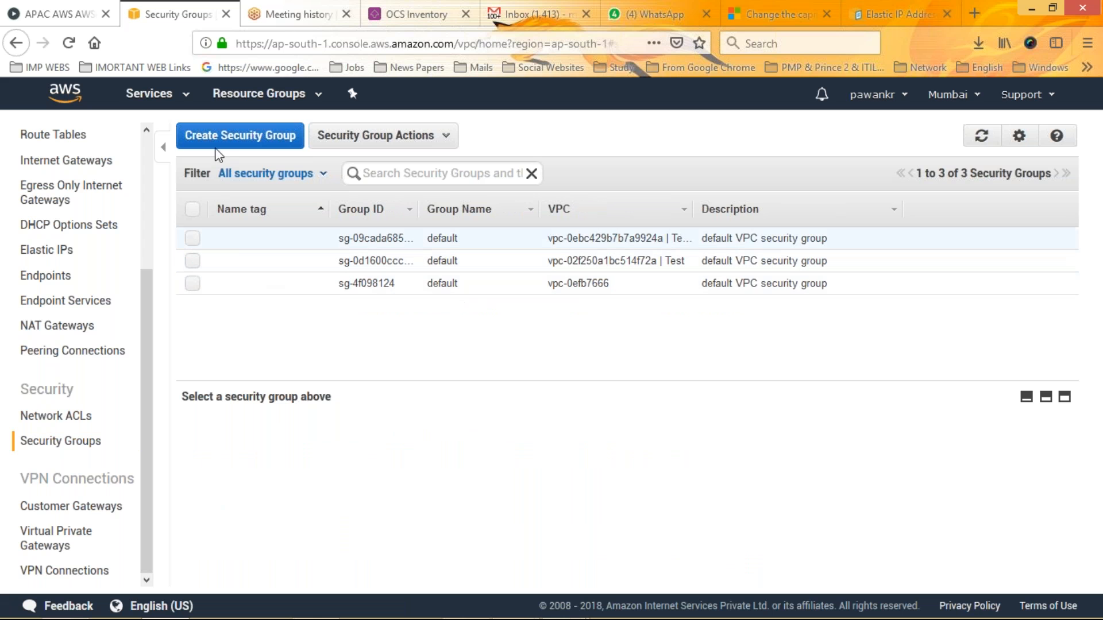
left_click(237, 143)
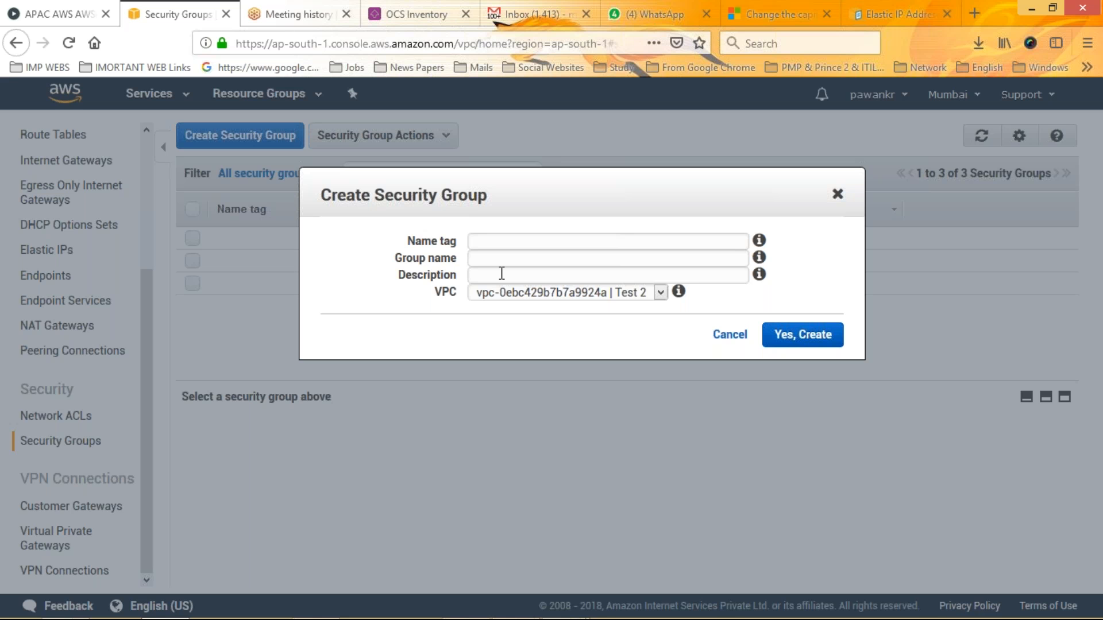
left_click(507, 237)
type("test")
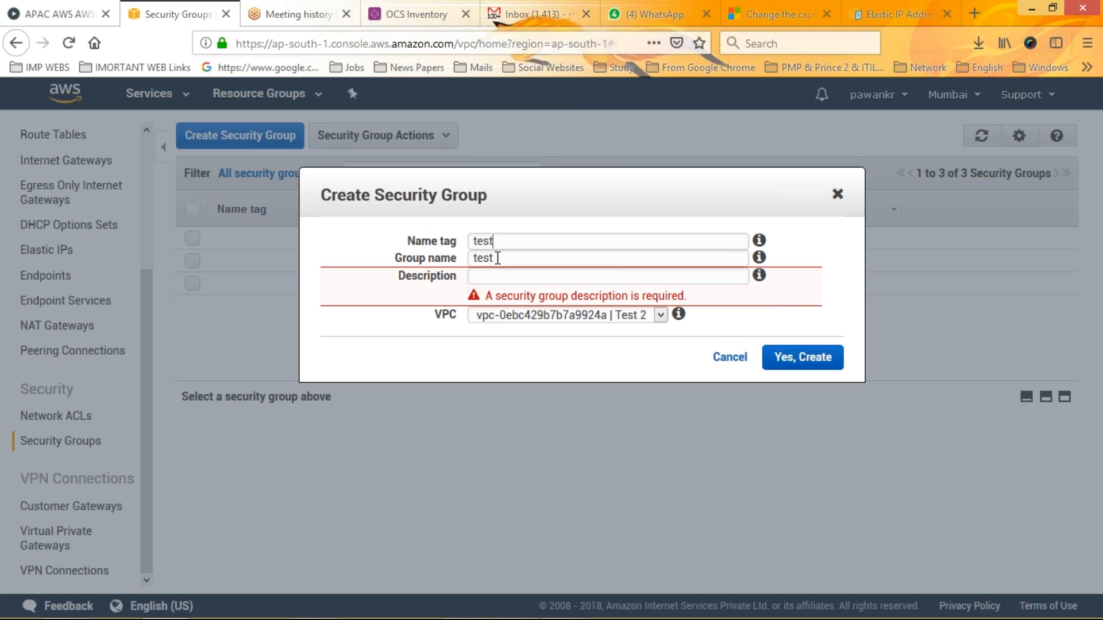
left_click(492, 275)
type("testsw")
left_click(386, 289)
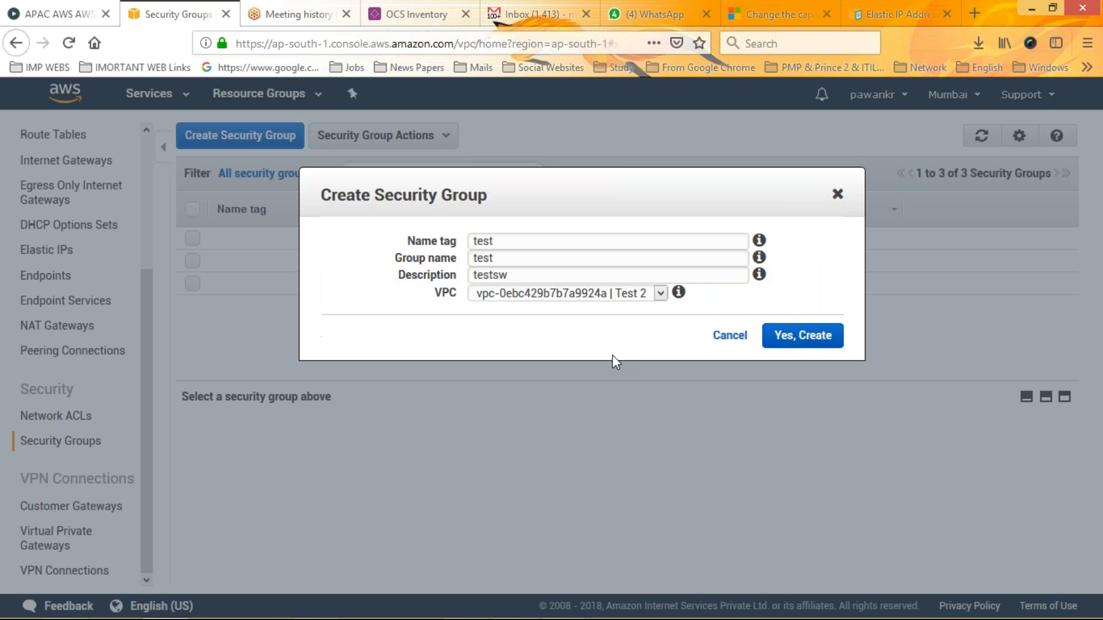
left_click(564, 295)
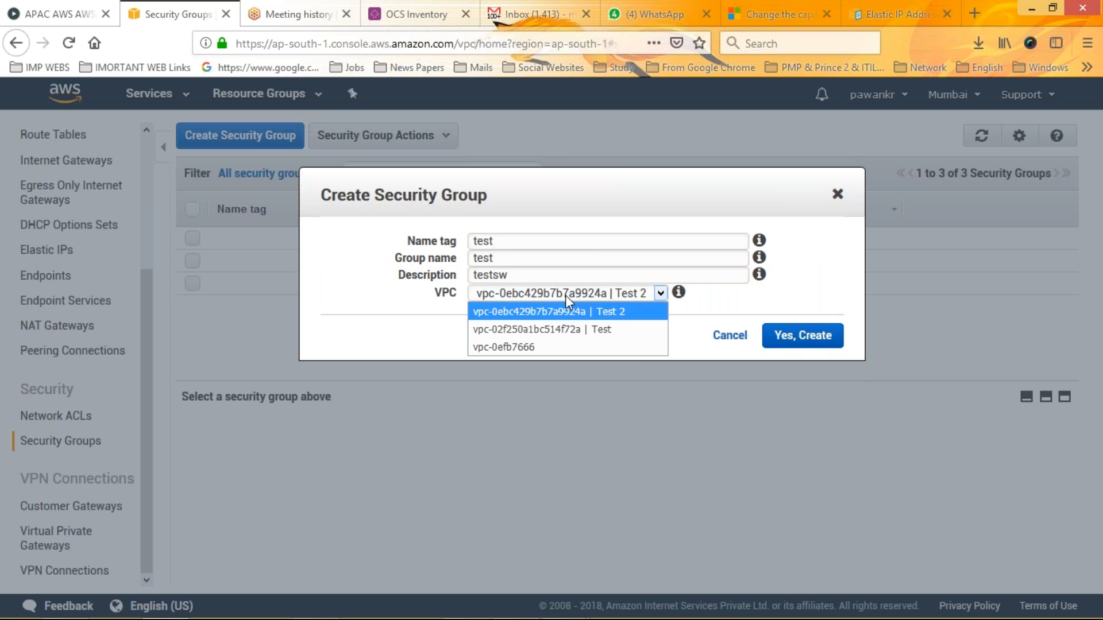
left_click(565, 330)
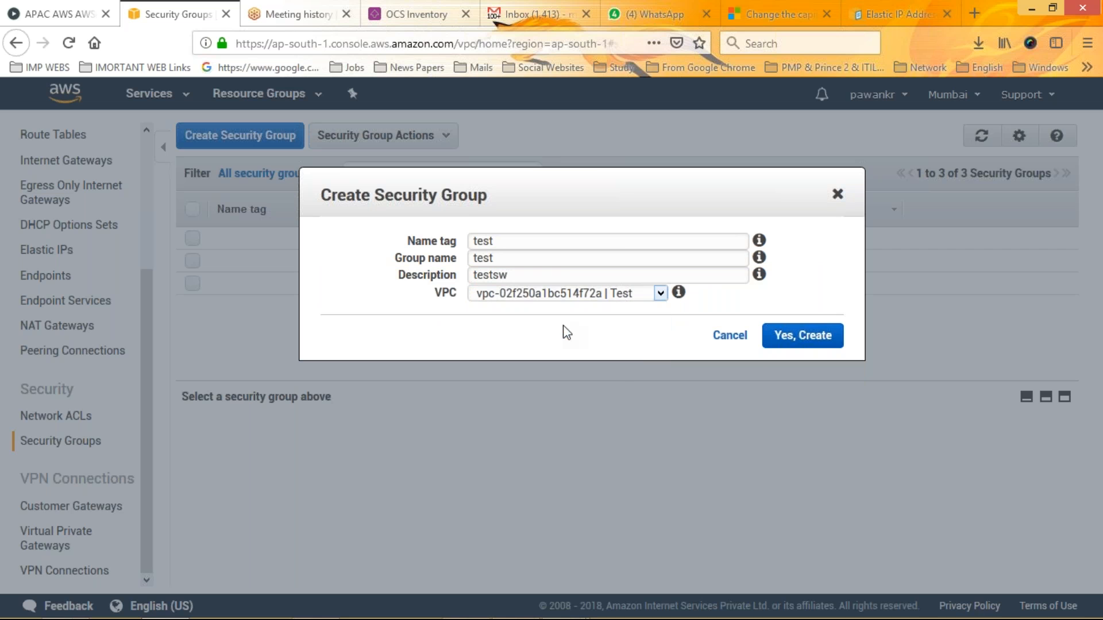
left_click(803, 336)
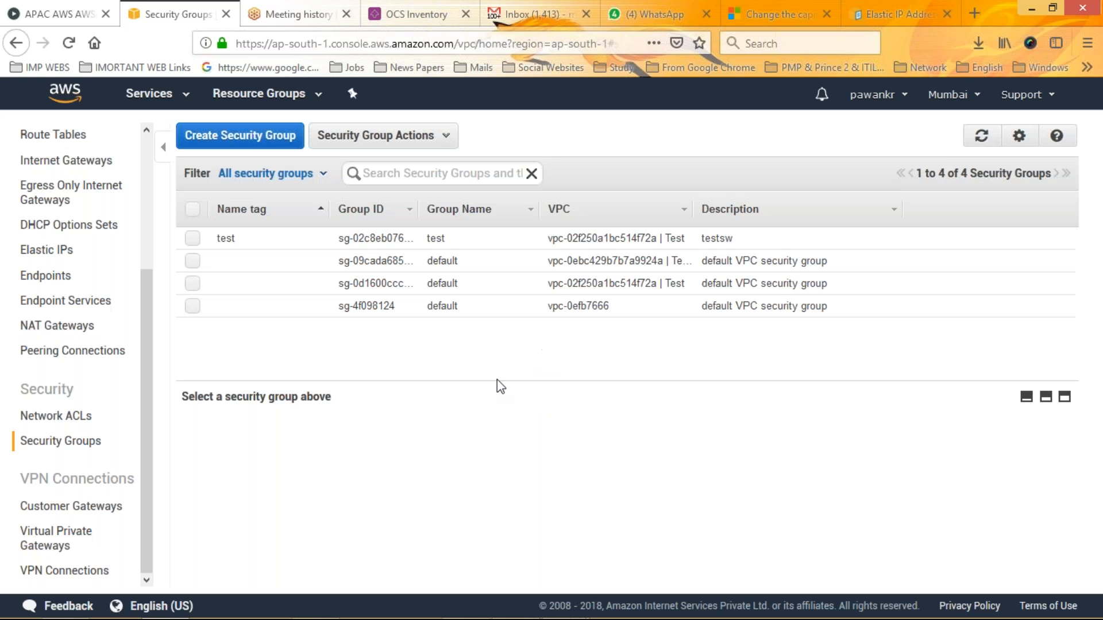
Open the inbound rules of the "test" security group for editing and examine the available rule types without choosing one
left_click(192, 239)
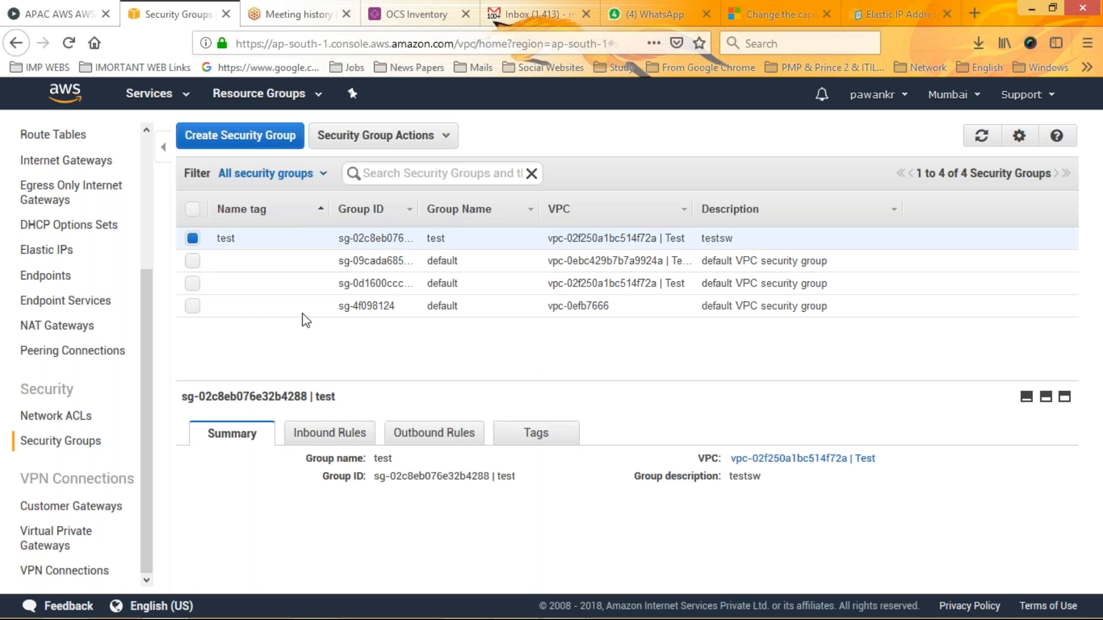
left_click(329, 432)
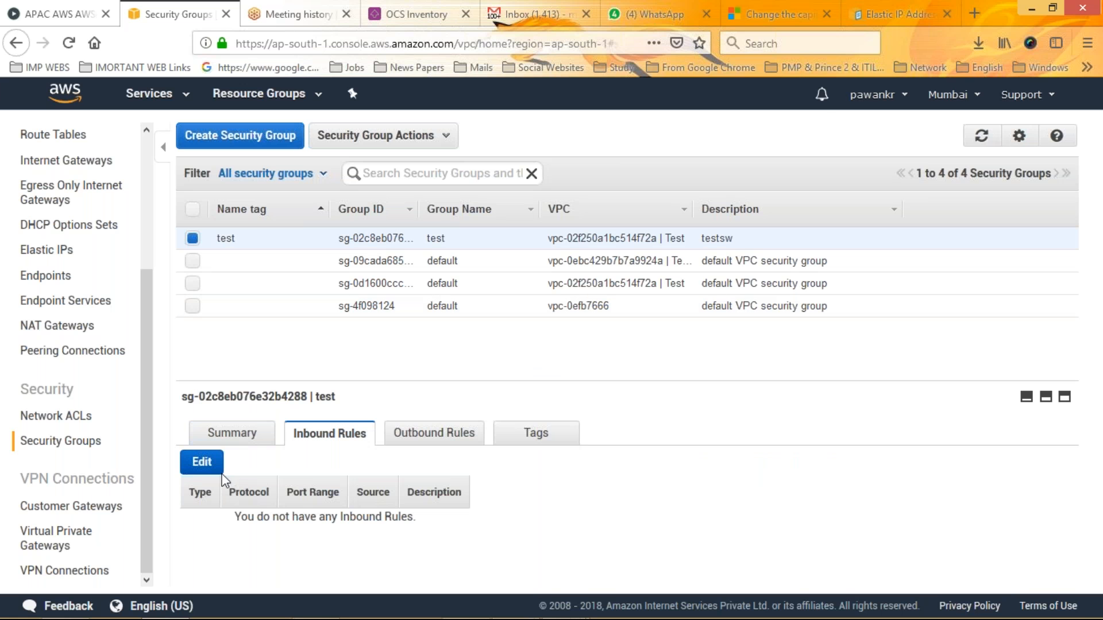
left_click(202, 462)
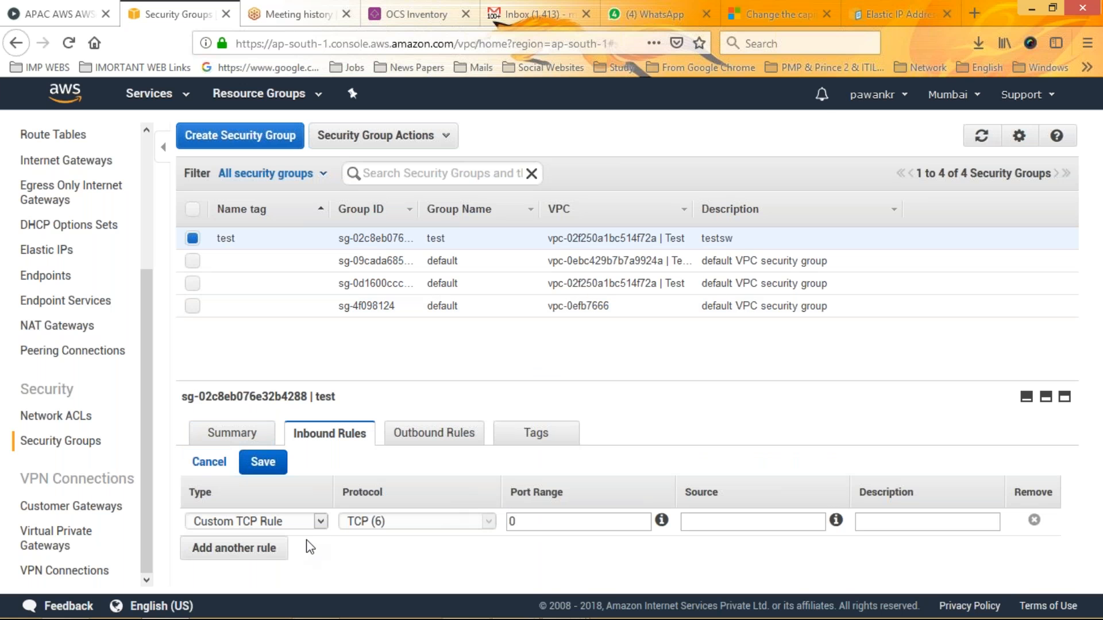
left_click(320, 521)
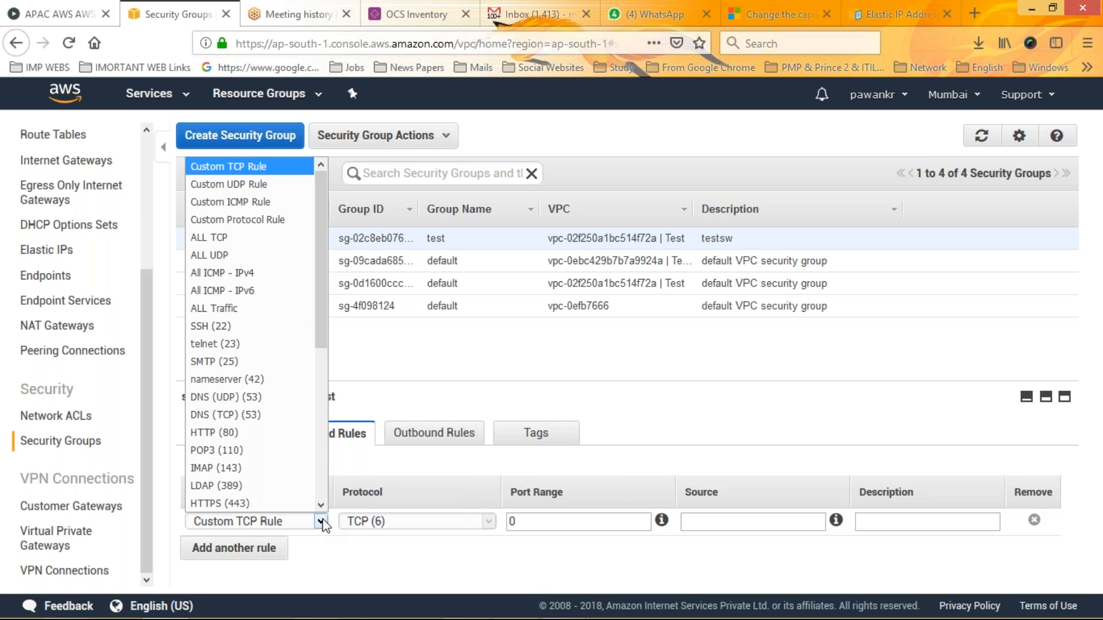
key("i")
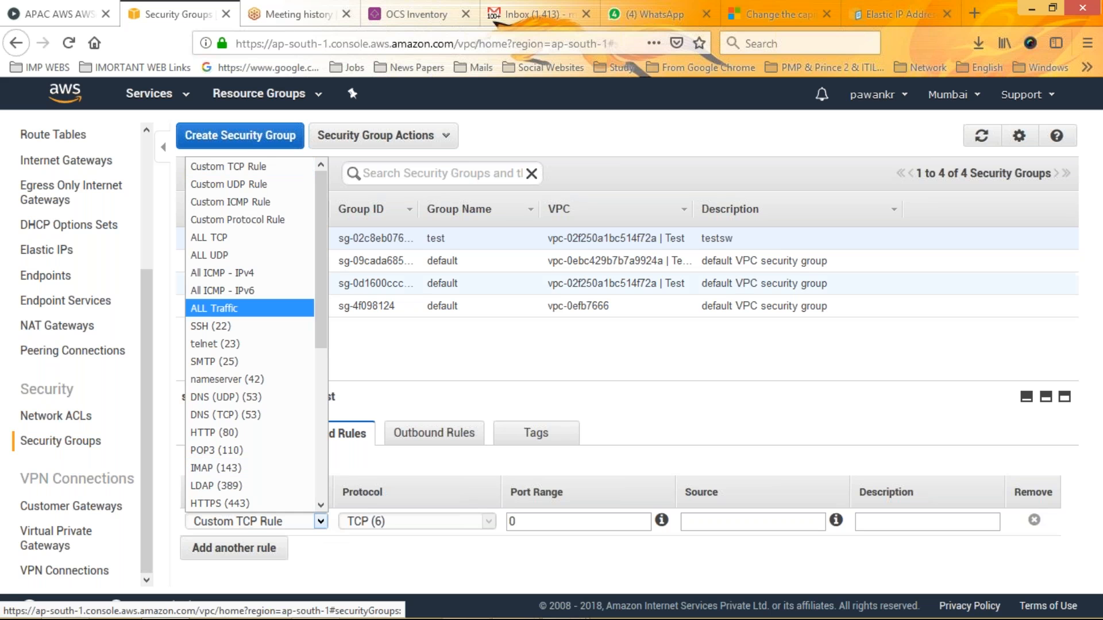
scroll(324, 247, "down", 5)
scroll(323, 279, "up", 4)
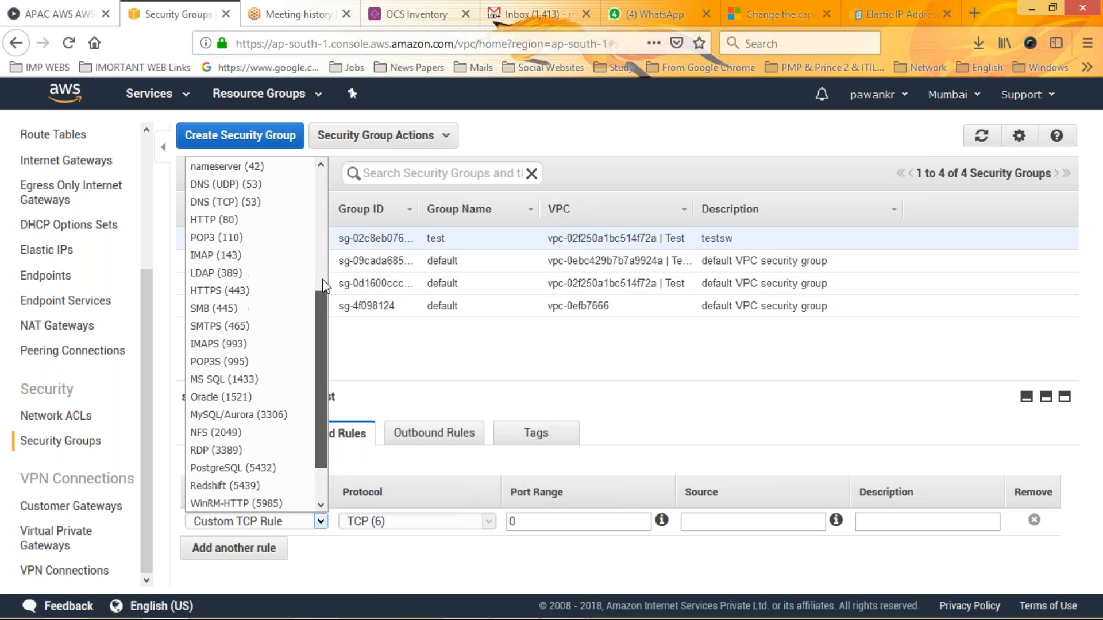
left_click_drag(324, 278, 321, 287)
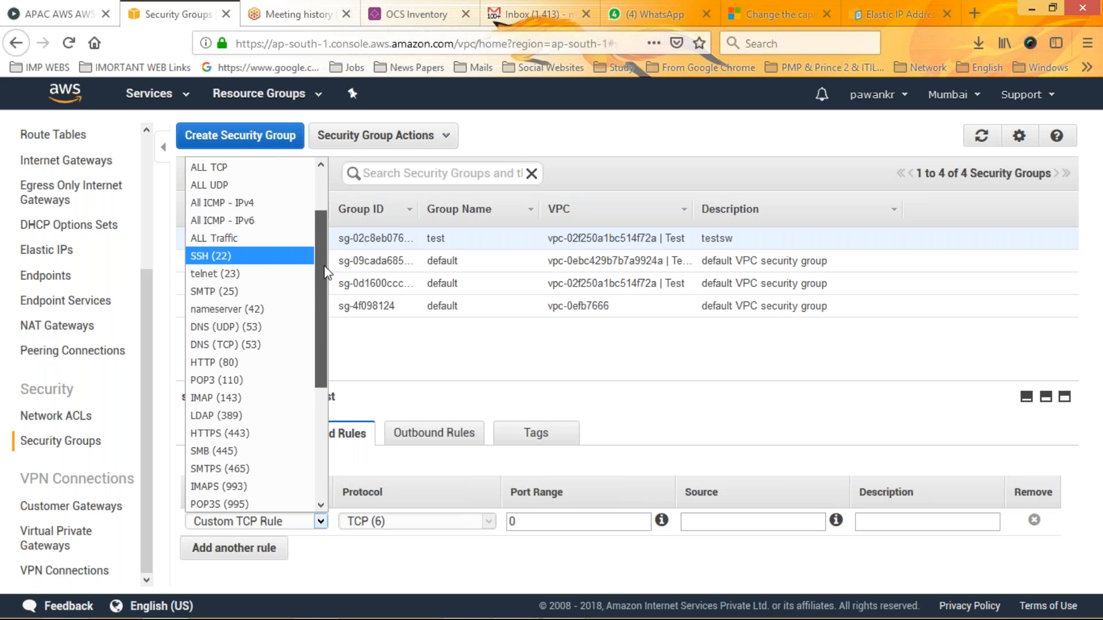
left_click_drag(323, 287, 320, 332)
left_click_drag(319, 372, 318, 398)
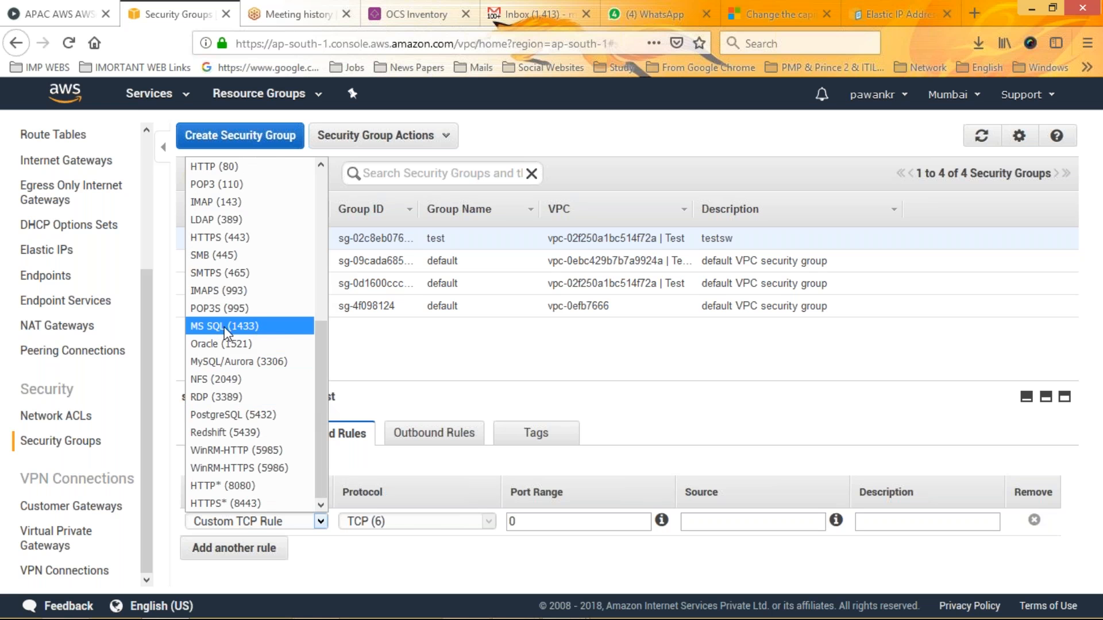
left_click(367, 353)
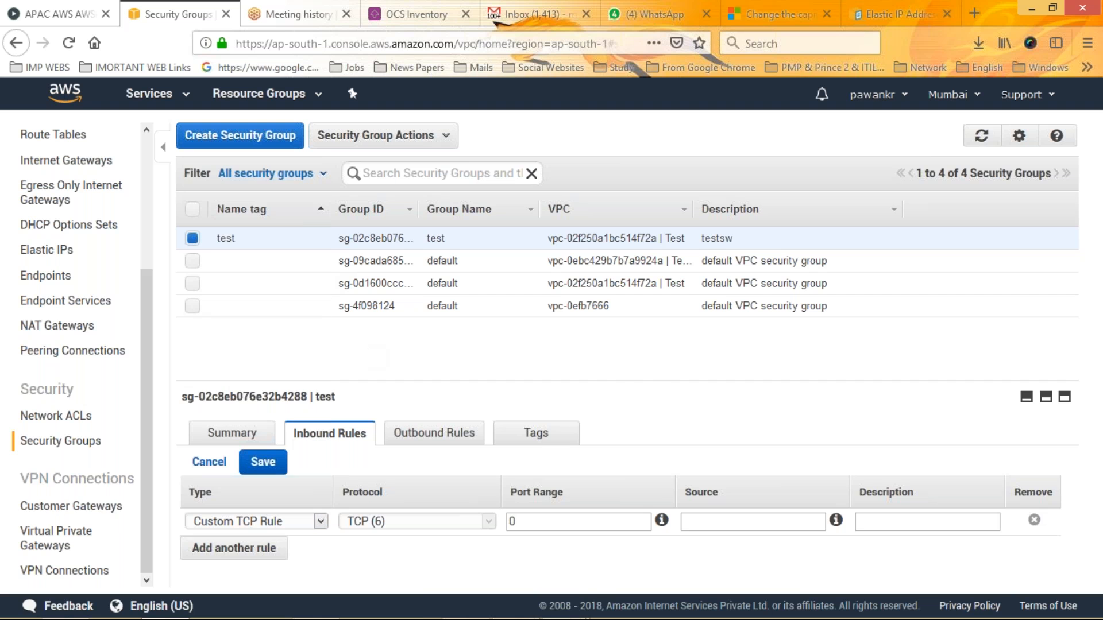
Examine the customer gateway creation form's name, routing and IP address fields, returning to the gateway list without creating one
left_click(94, 509)
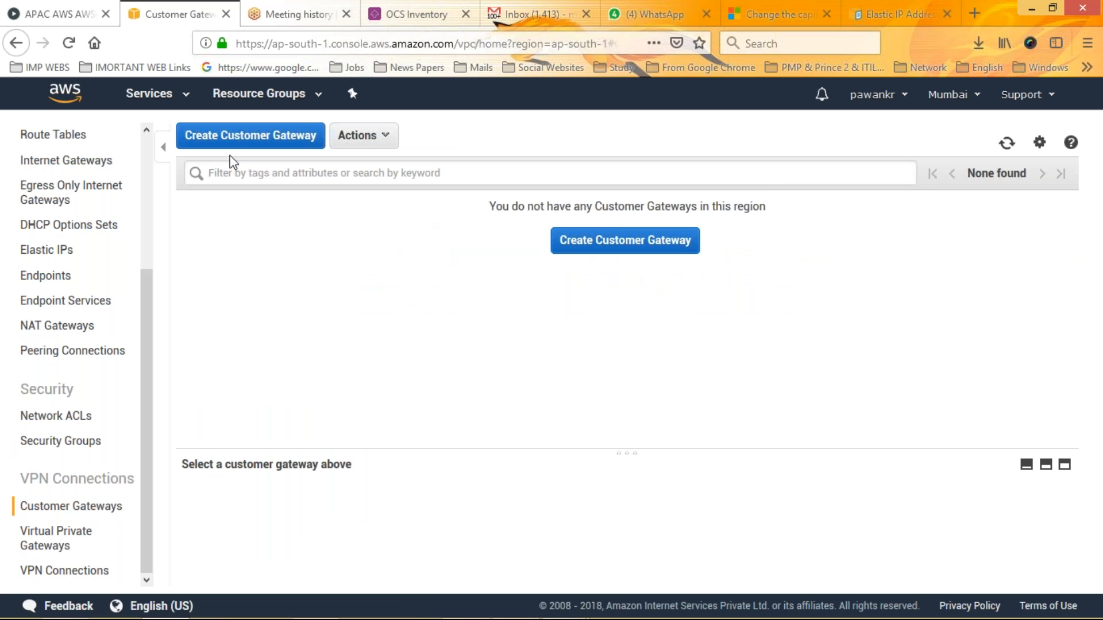
left_click(630, 251)
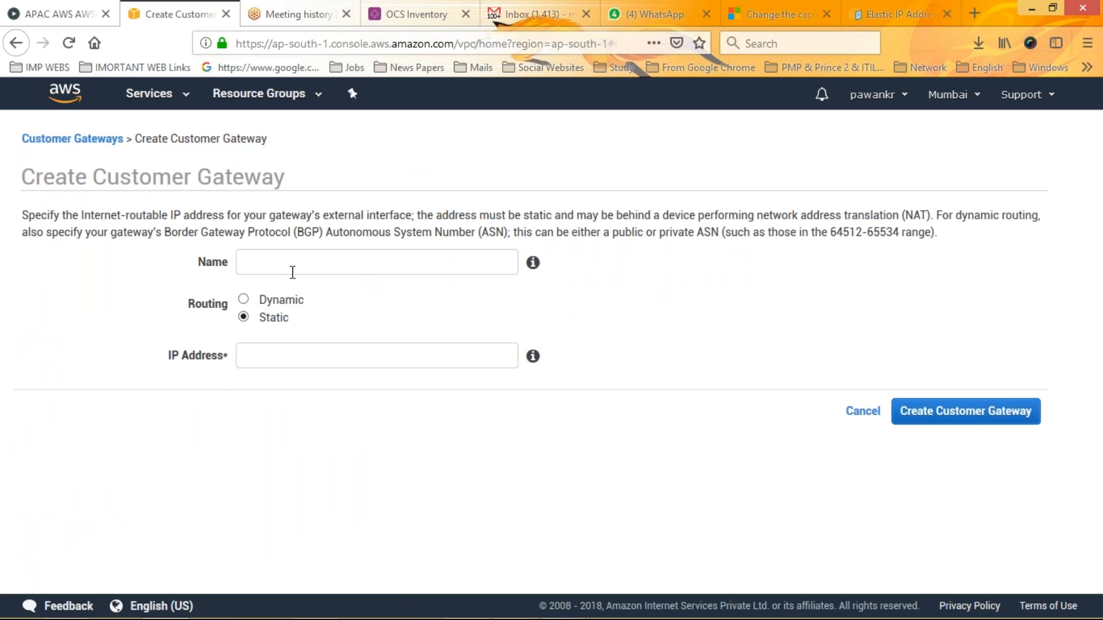
left_click(280, 350)
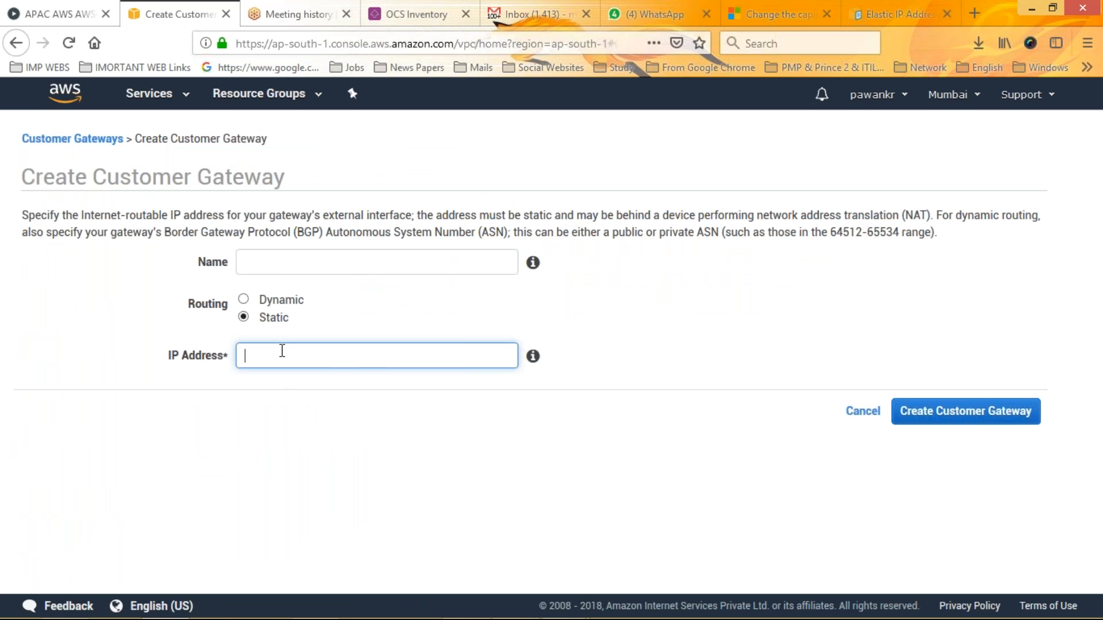
left_click(279, 271)
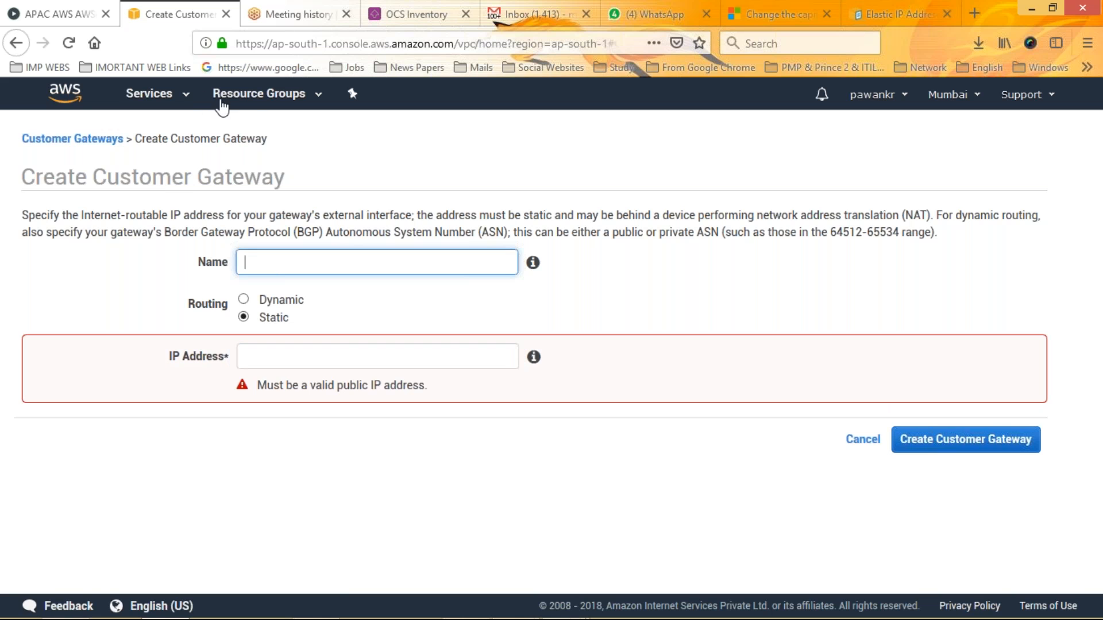
left_click(17, 51)
left_click(17, 51)
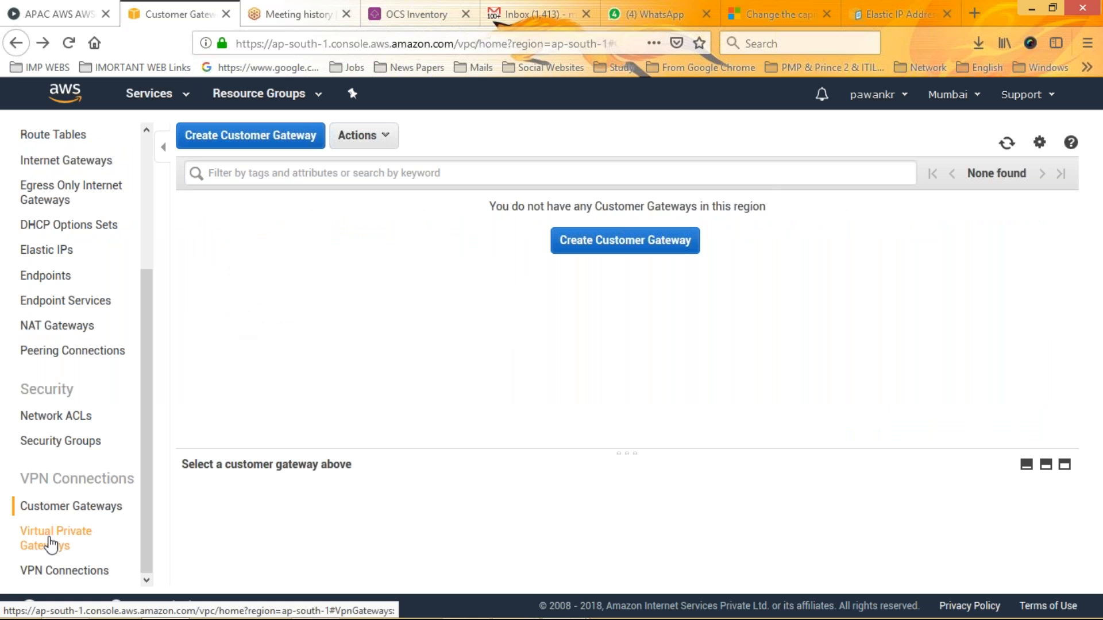
Start a new VPN connection with virtual private gateway vgw-852ba5b5 and the name tag "test"
left_click(50, 574)
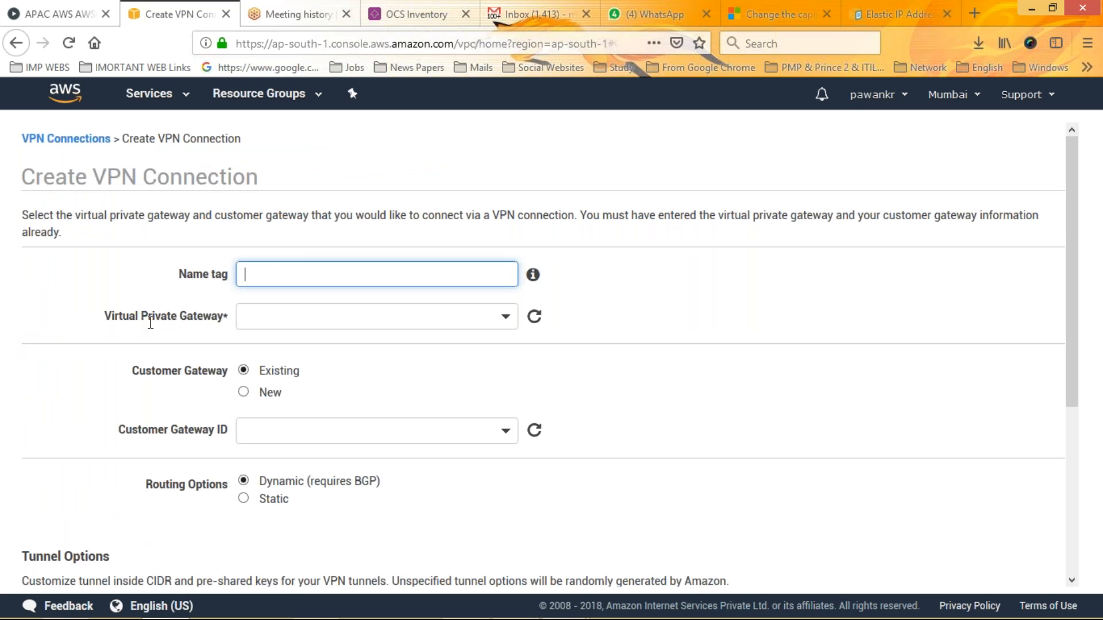
left_click(274, 319)
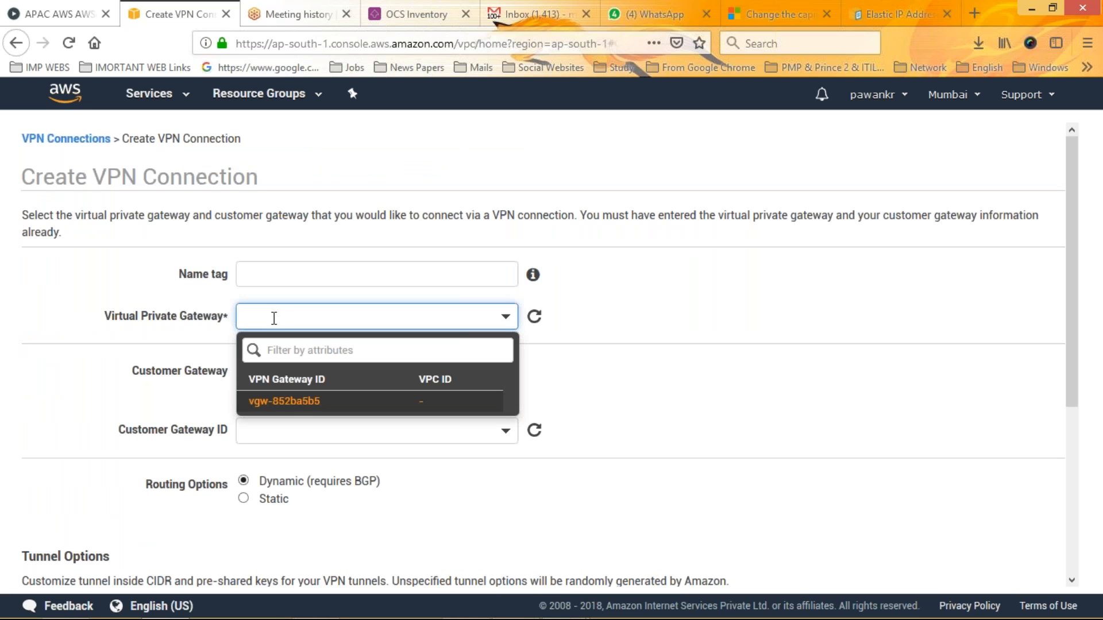
left_click(296, 404)
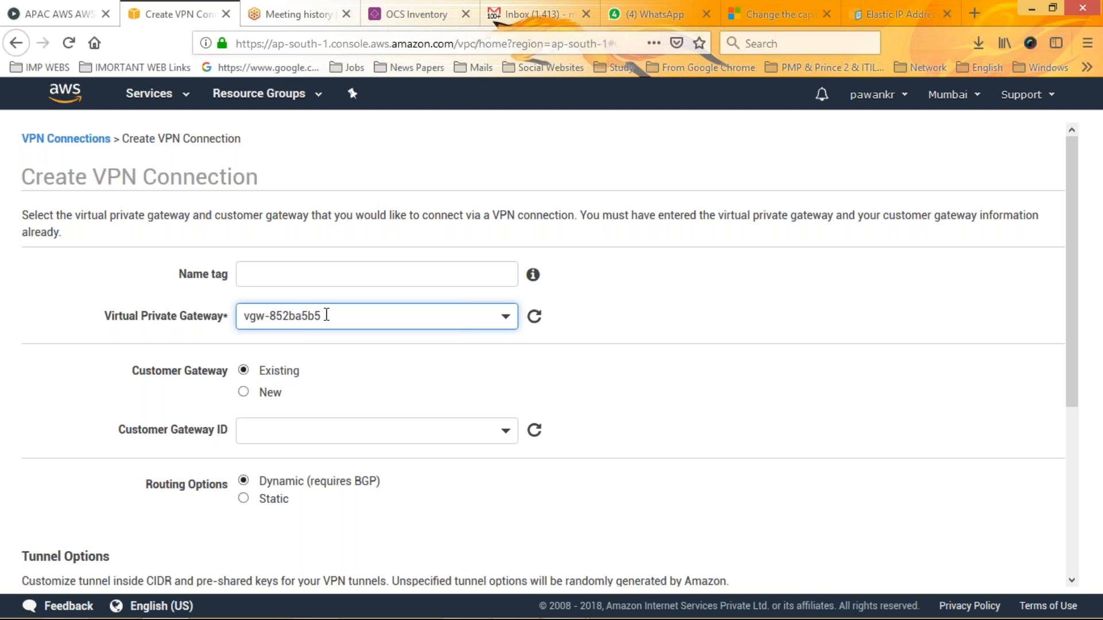
left_click_drag(326, 315, 245, 316)
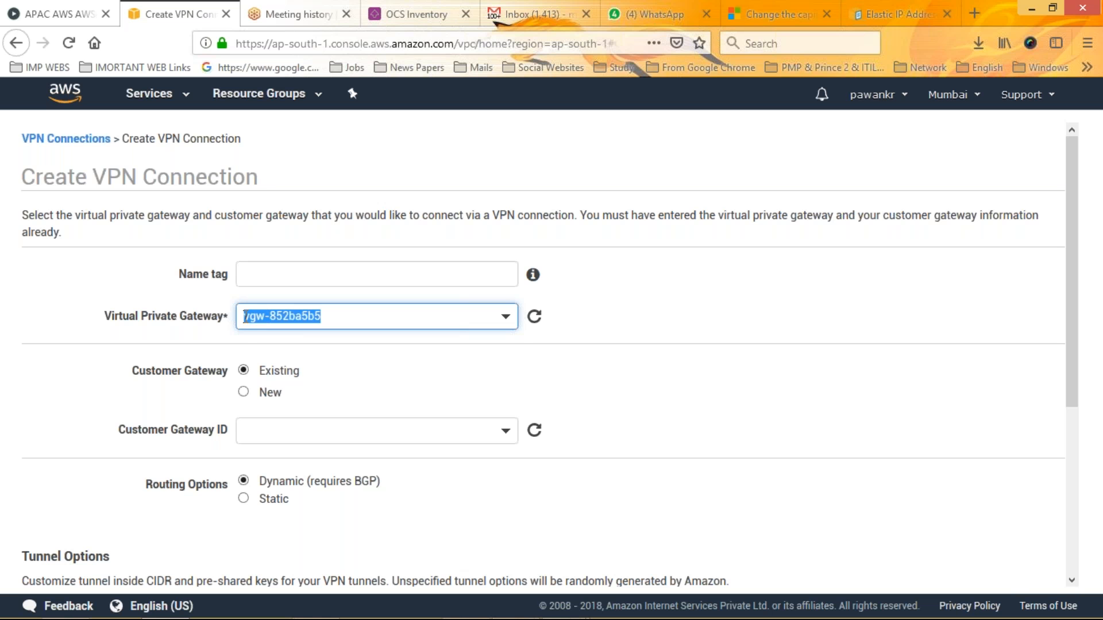
left_click(276, 275)
type("test")
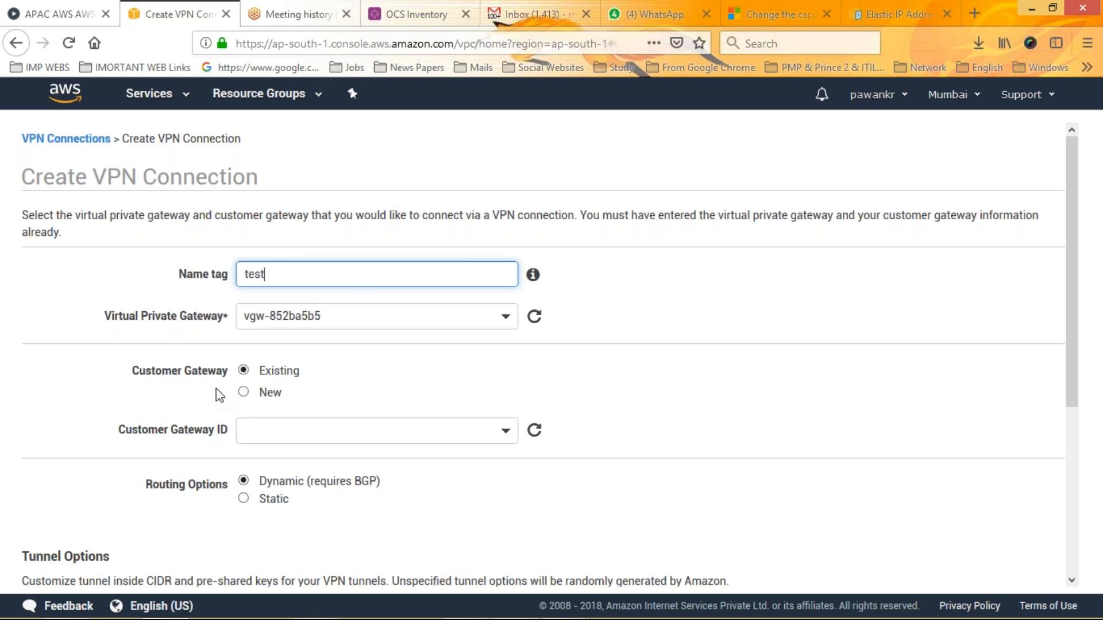
Try to find an existing customer gateway by entering "180" as its ID, and clear the entry
left_click(271, 431)
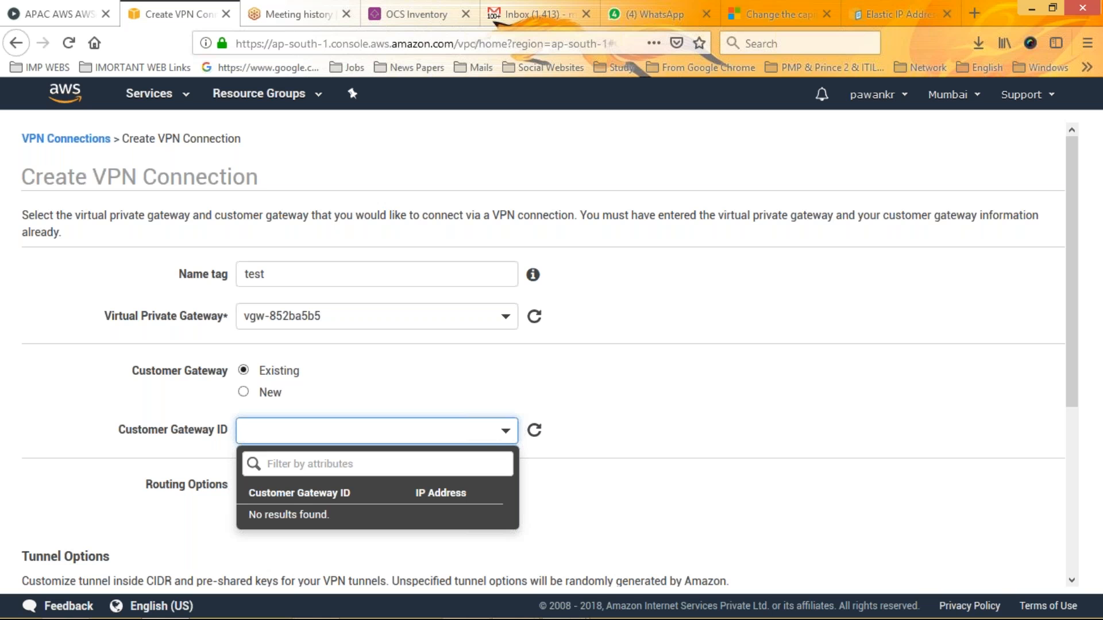
type("180")
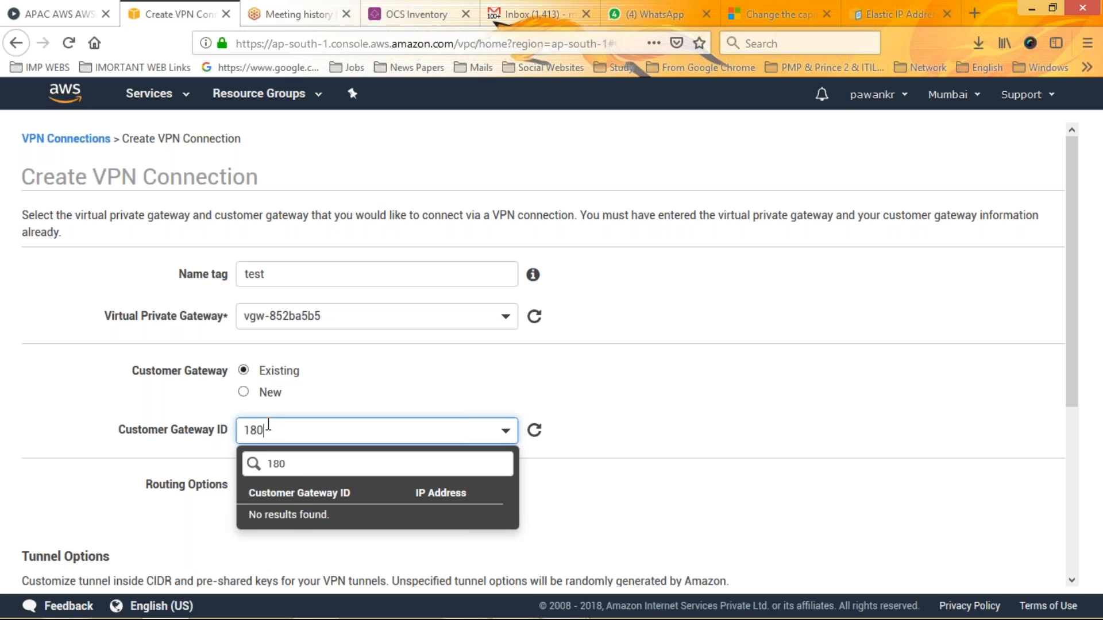
left_click(96, 400)
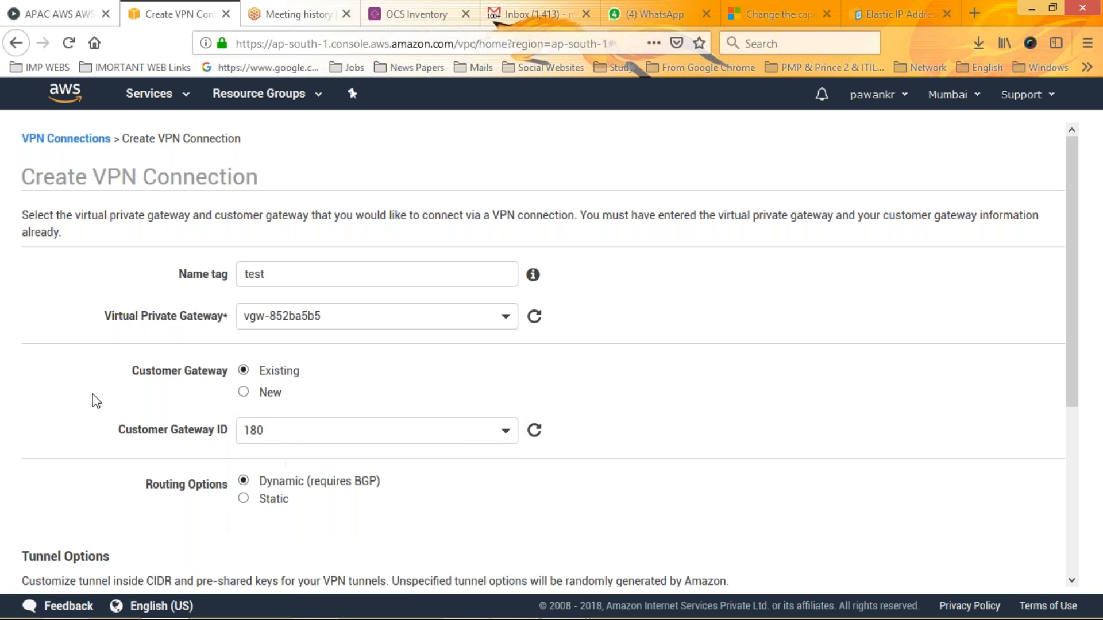
left_click(277, 428)
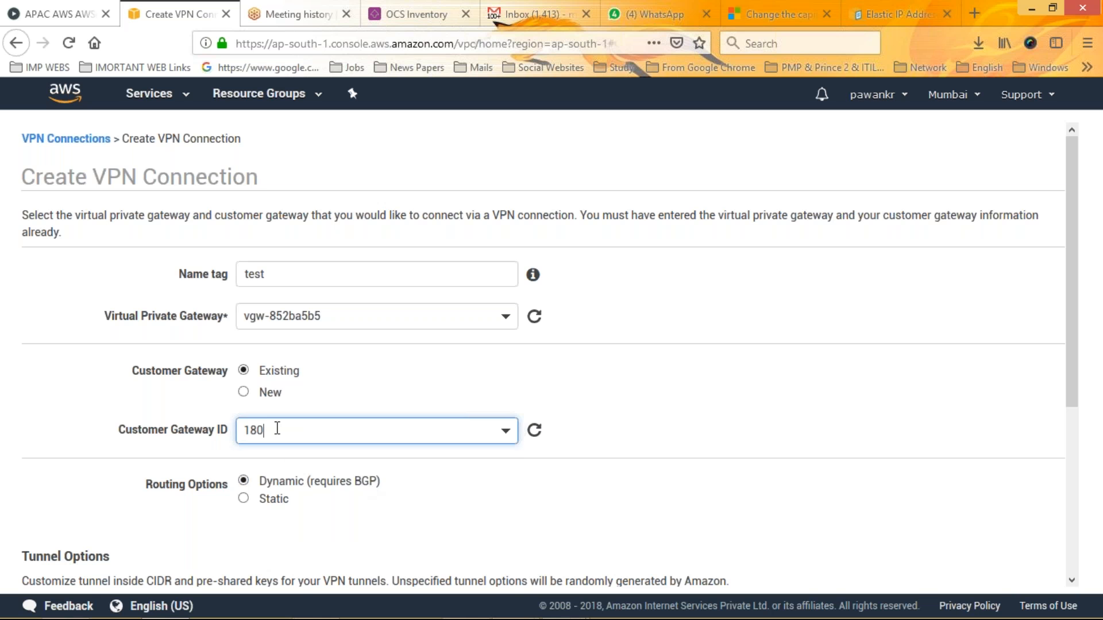
key("BackSpace")
key("BackSpace")
key("BackSpace")
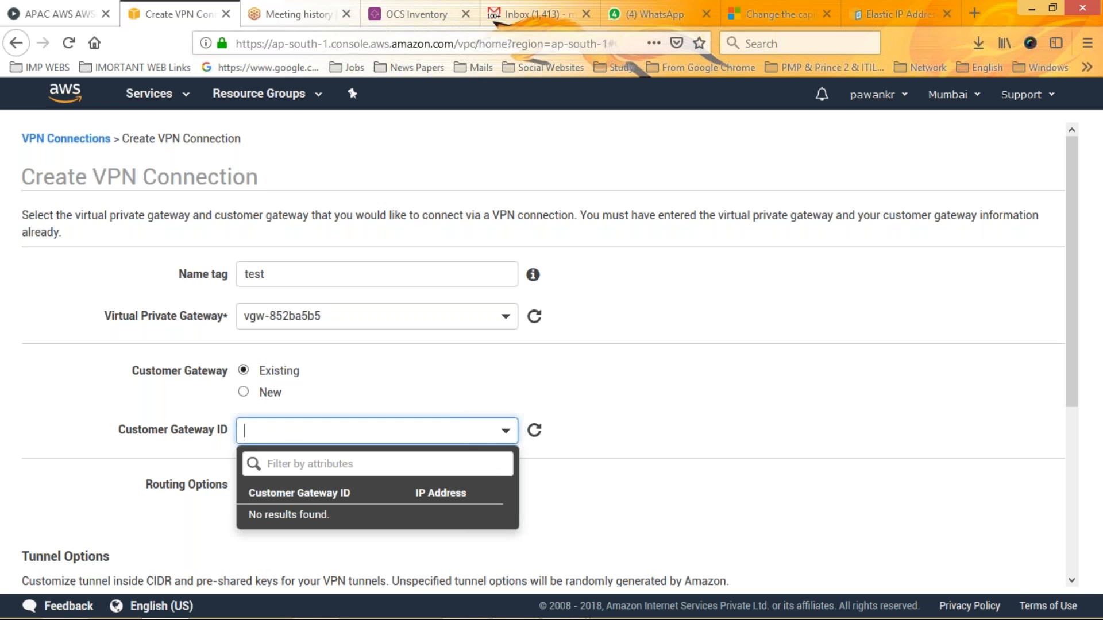
left_click(742, 372)
Review the customer gateway, routing and tunnel options of the VPN connection form, including the inside IP CIDR and pre-shared key fields
left_click(1073, 182)
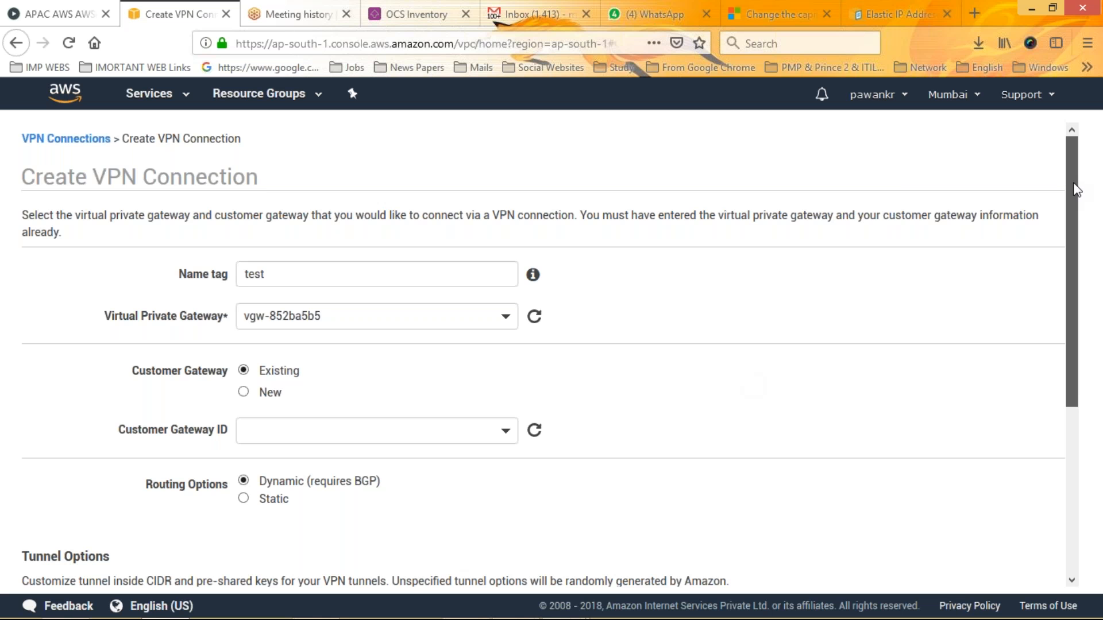
left_click_drag(1074, 183, 1073, 184)
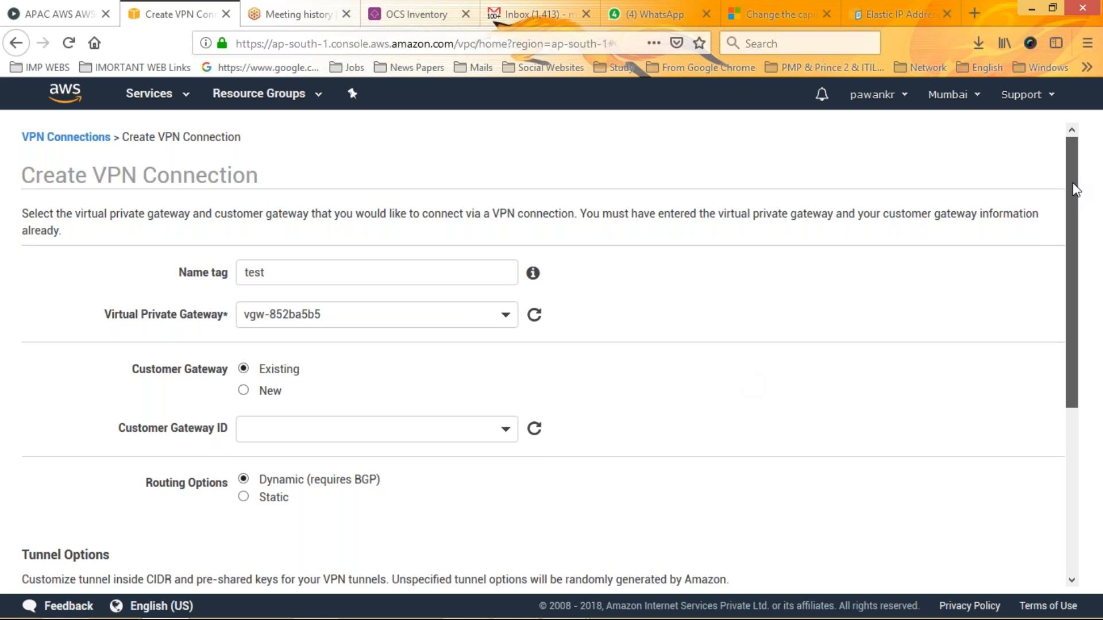
left_click_drag(1070, 201, 1065, 263)
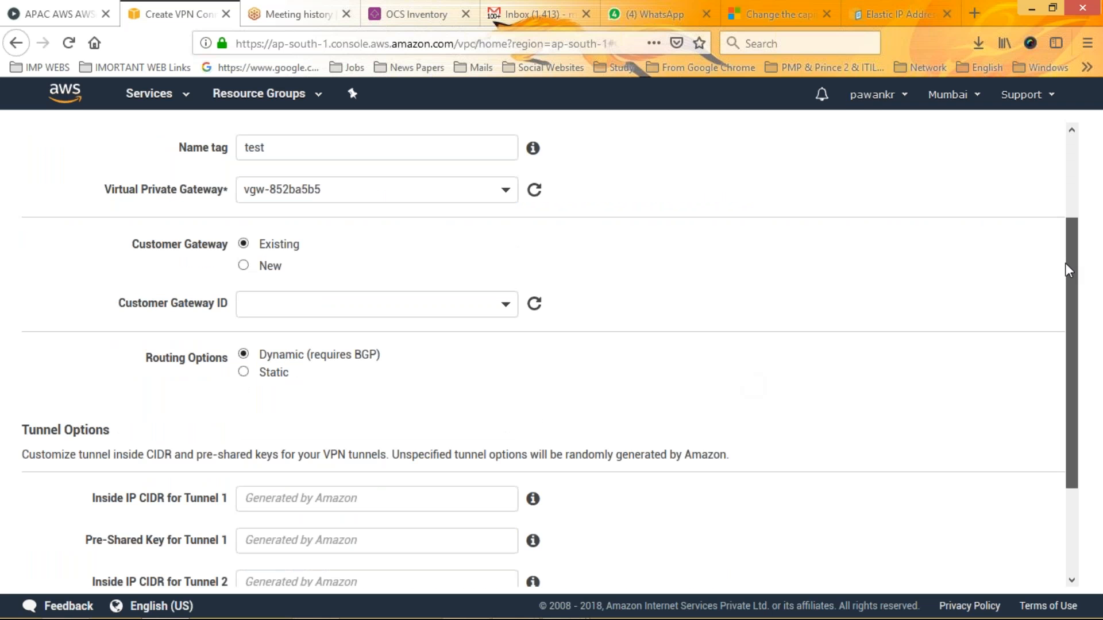
left_click_drag(1066, 263, 1065, 262)
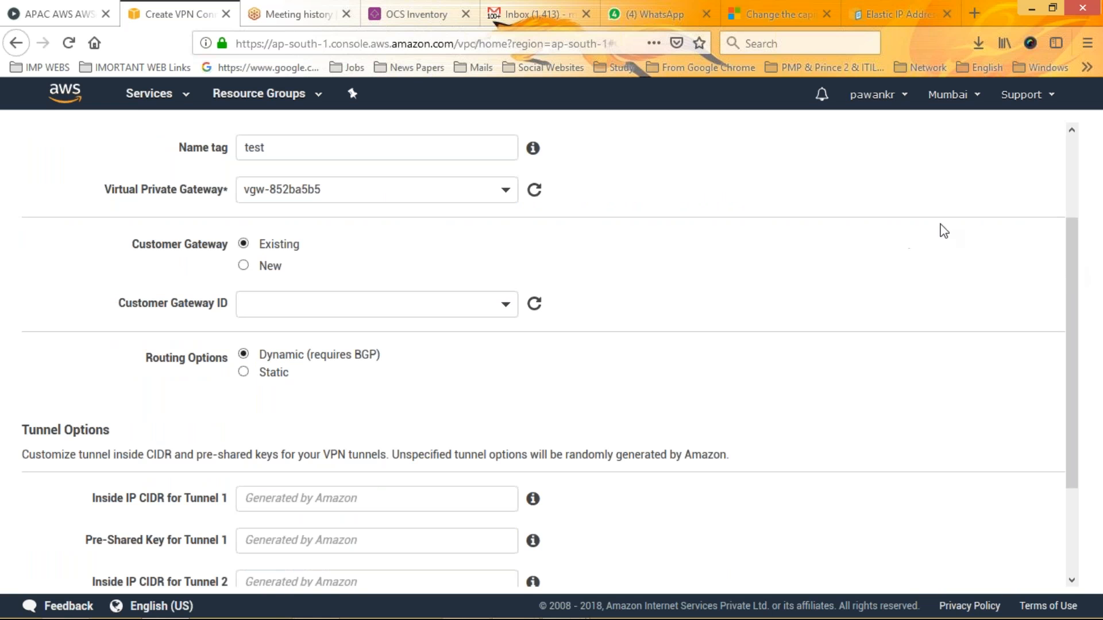
left_click_drag(1071, 229, 1070, 191)
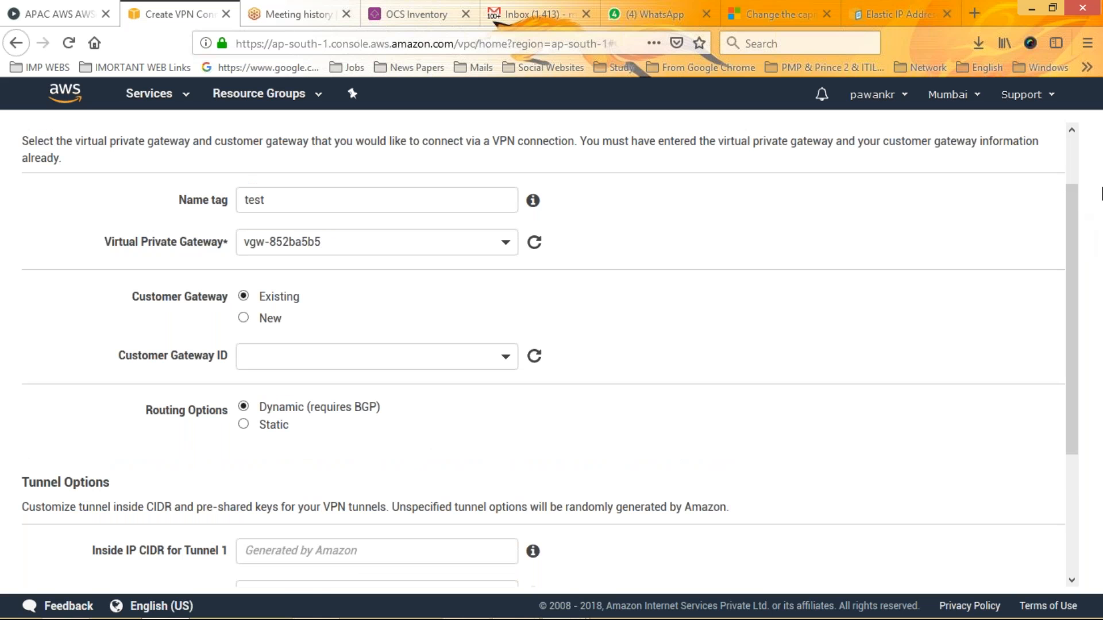
left_click_drag(1077, 212, 1082, 341)
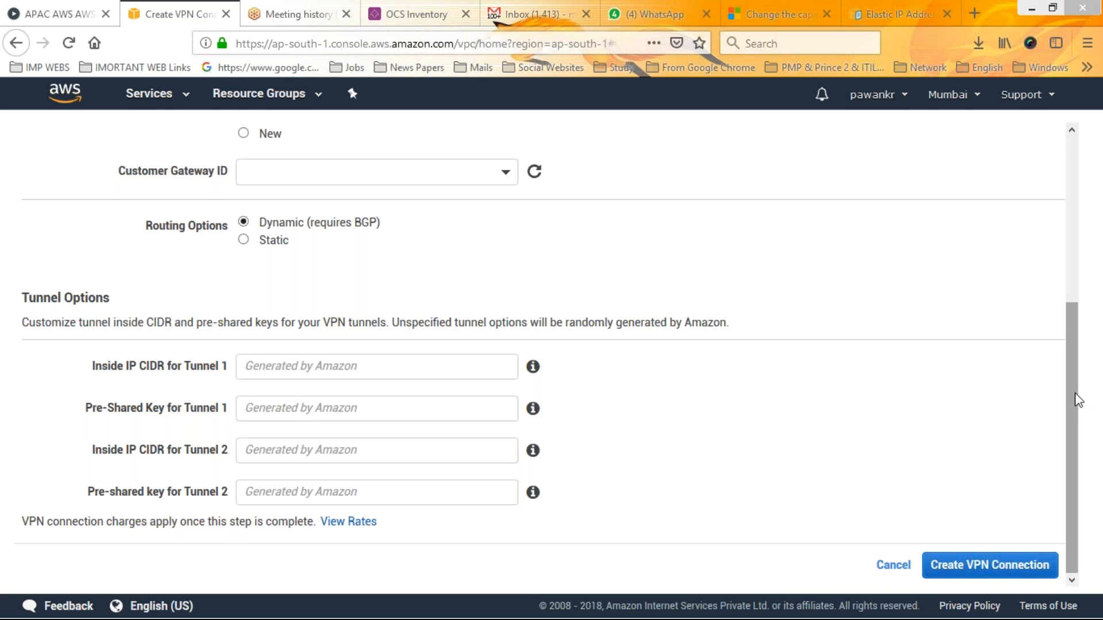
left_click(350, 364)
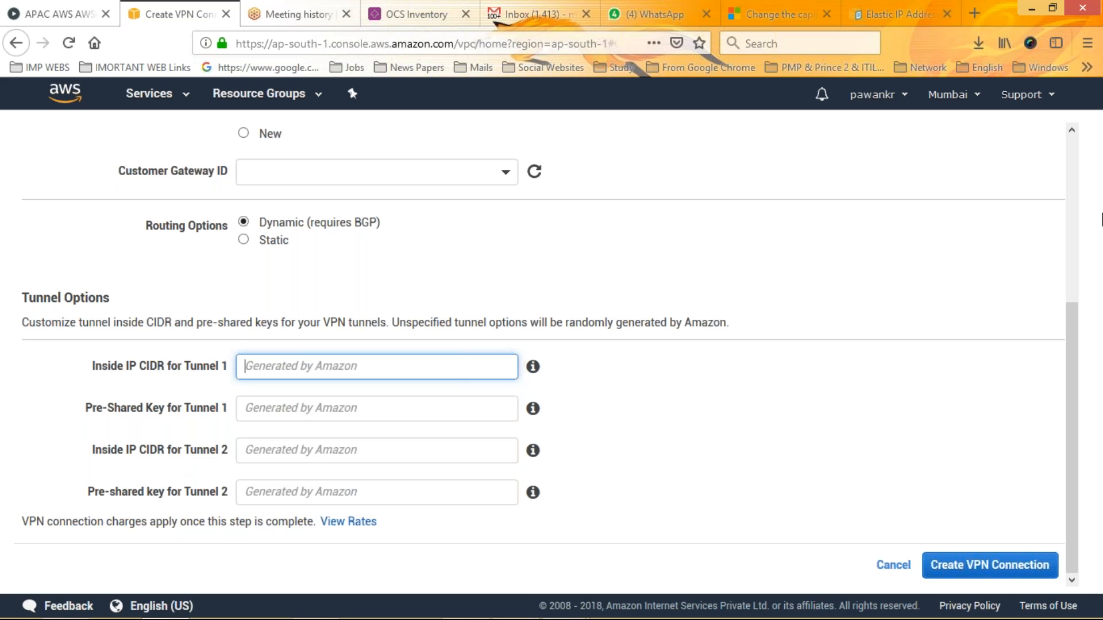
scroll(1079, 212, "up", 5)
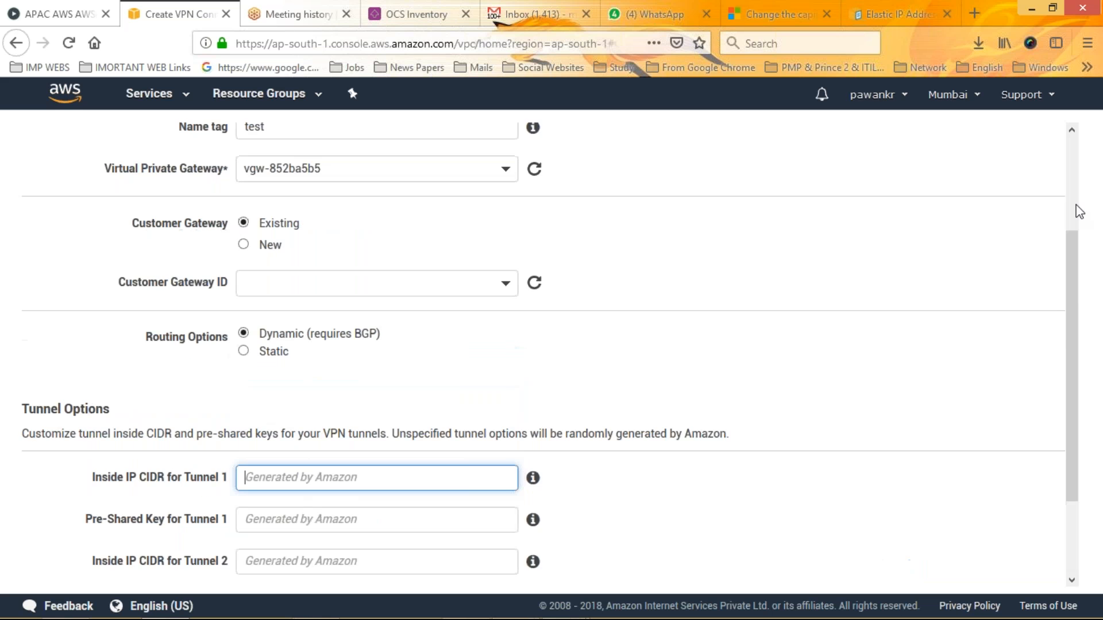
Leave the VPN connection form without creating the connection and view the list of DHCP options sets
left_click(72, 140)
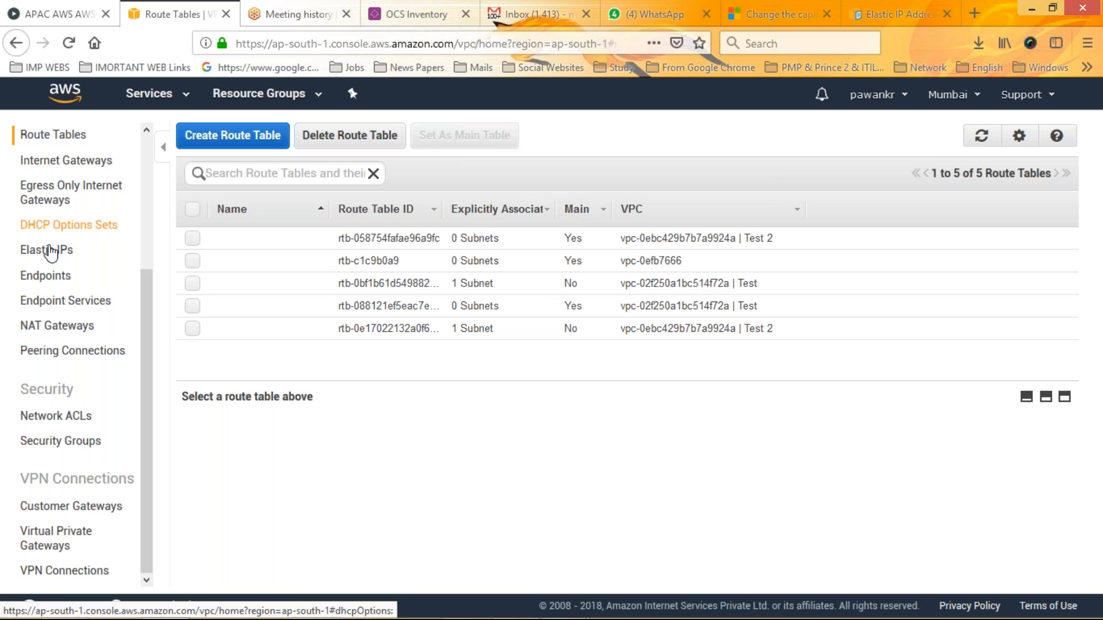
left_click(73, 232)
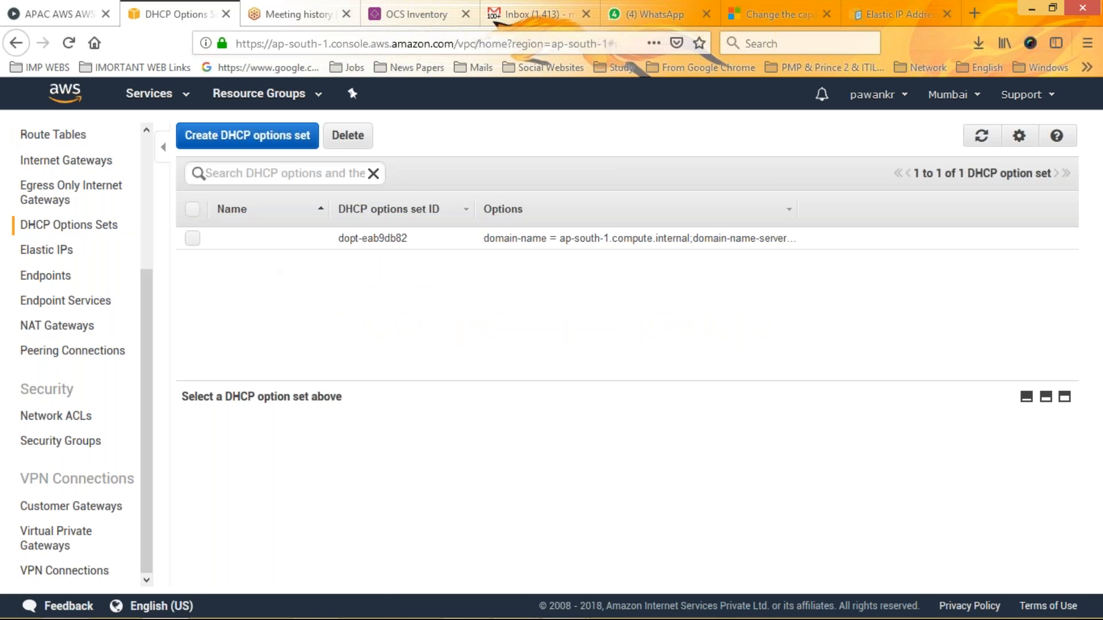
Review the fields for creating a DHCP options set, and close the form without creating one
left_click(247, 136)
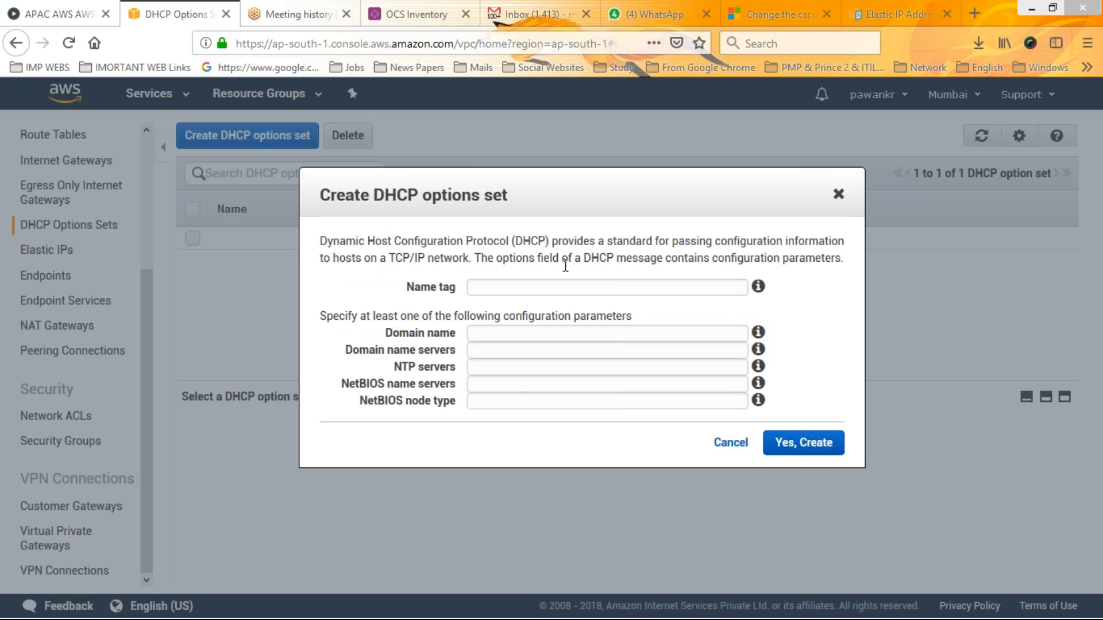
left_click(838, 194)
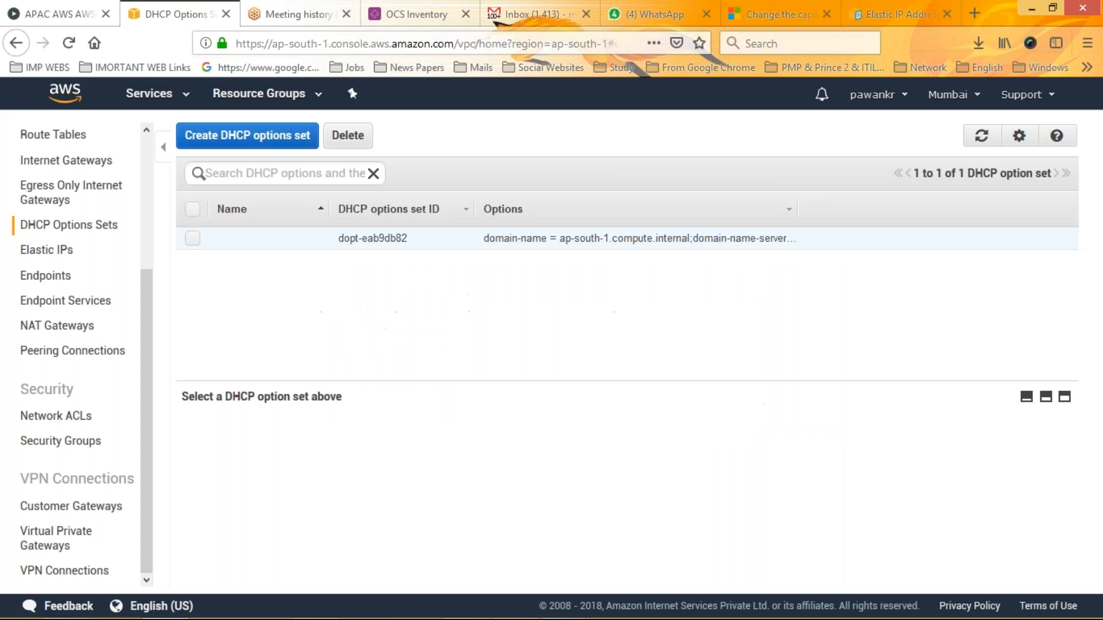
Start a new VPC peering connection with the "Test" VPC, vpc-02f250a1bc514f72a, as the requester
left_click(60, 351)
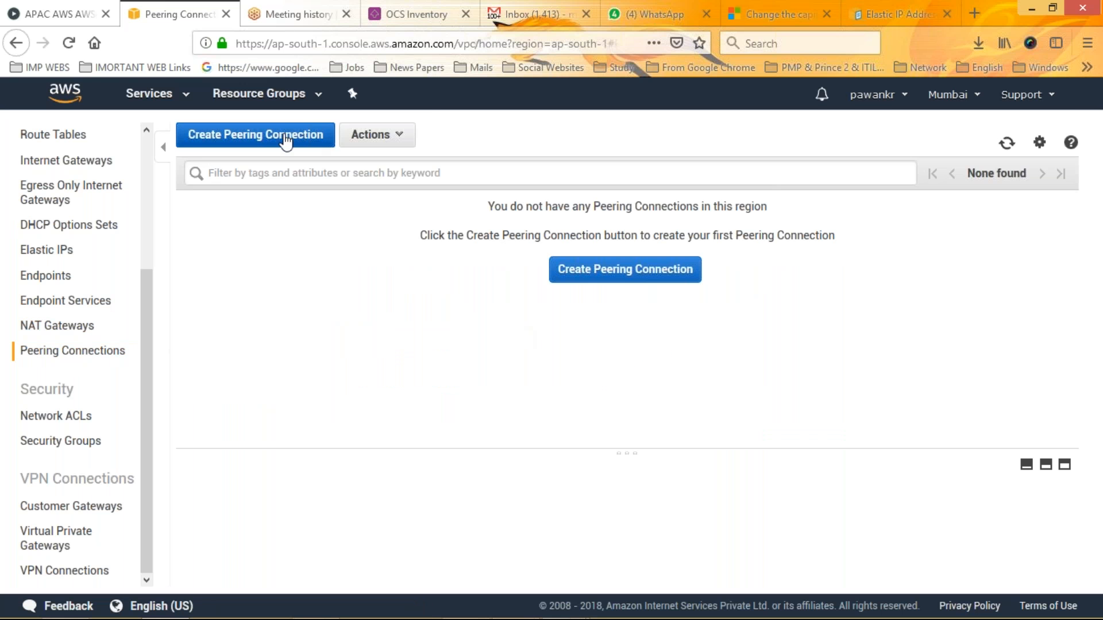
left_click(283, 136)
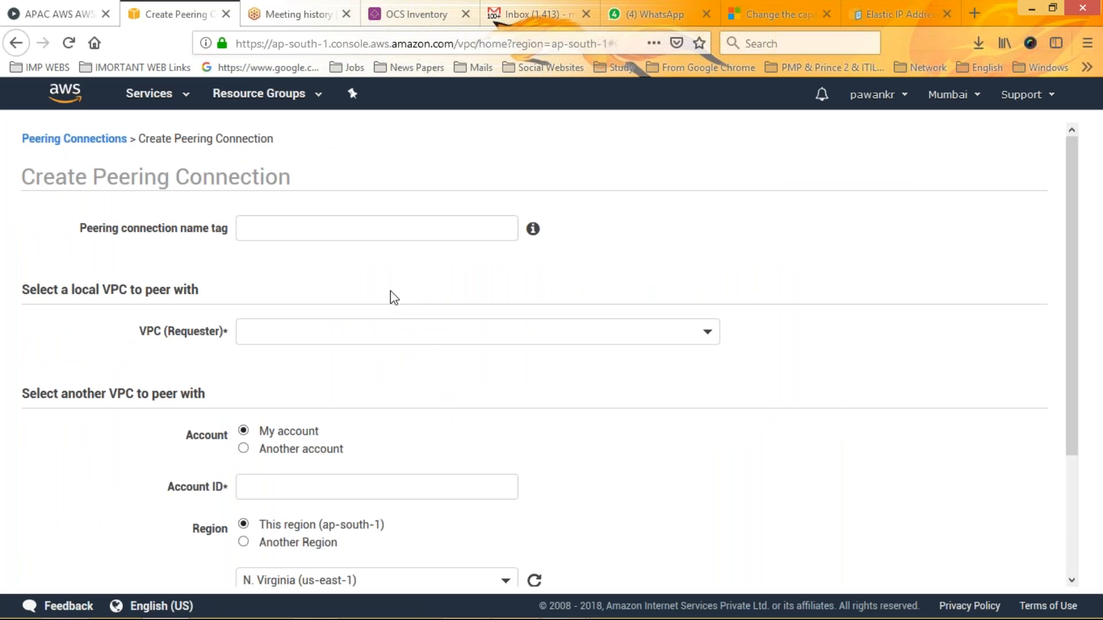
left_click(265, 332)
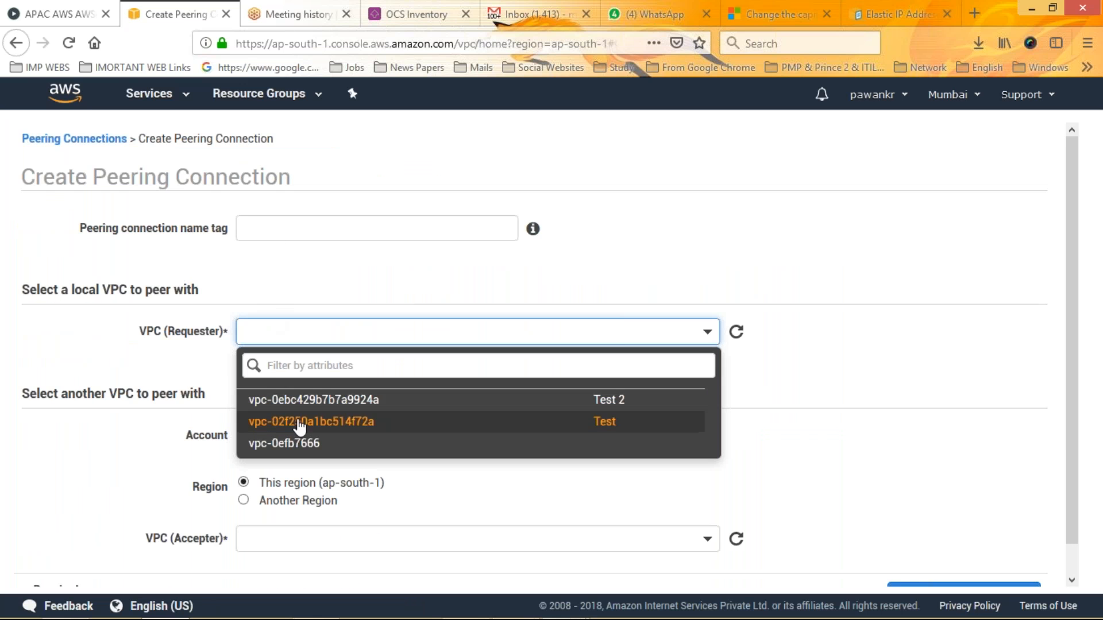
left_click(315, 422)
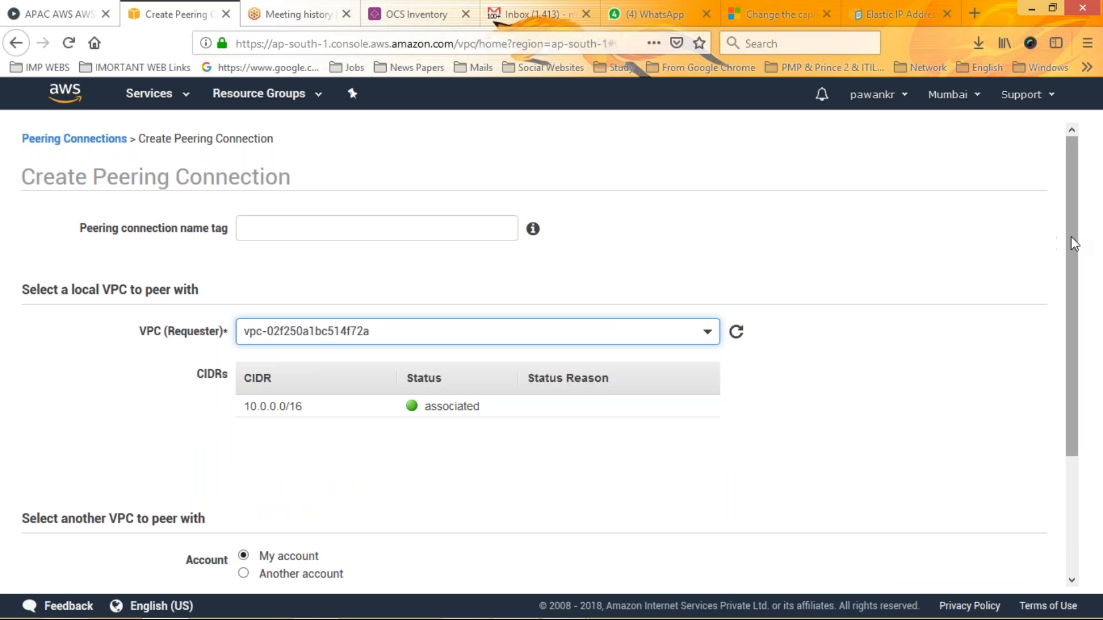
Choose the "Test 2" VPC, vpc-0ebc429b7b7a9924a, in the same account and region as the accepter of the peering connection
scroll(1073, 352, "down", 3)
left_click_drag(1080, 366, 1080, 379)
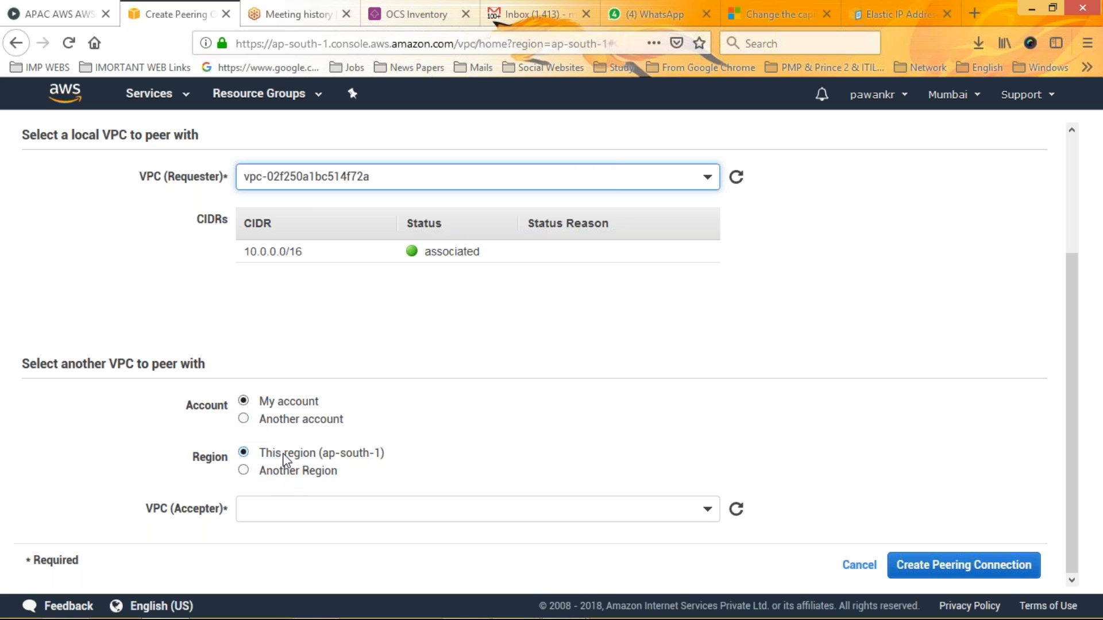
left_click(266, 507)
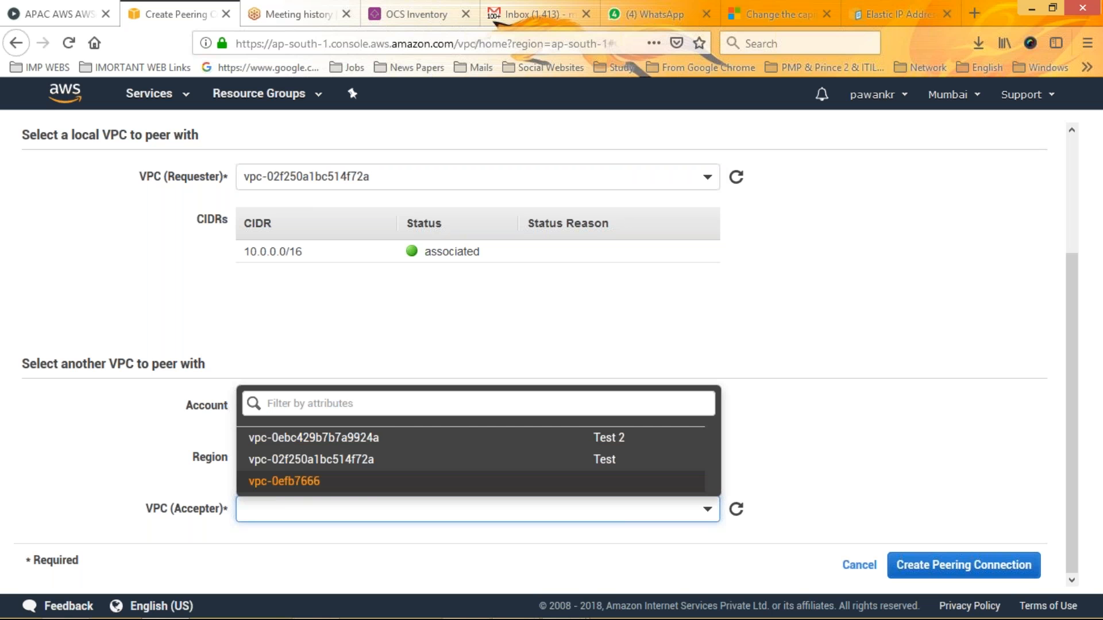
left_click(304, 439)
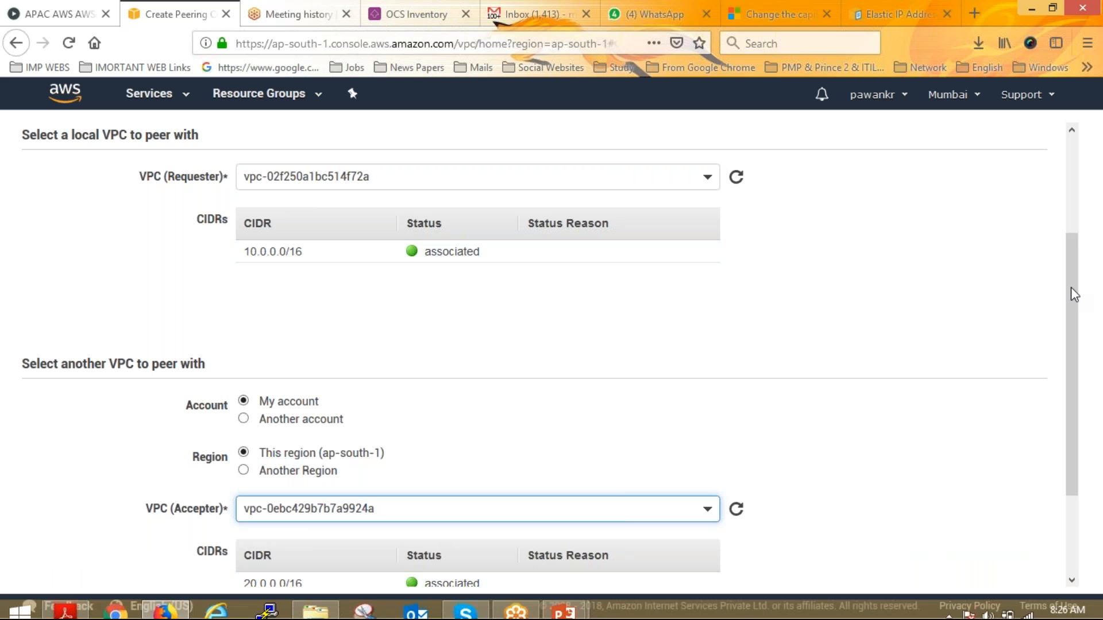
Leave the peering connection form without creating the connection and return to the list of peering connections
left_click_drag(1071, 287, 459, 148)
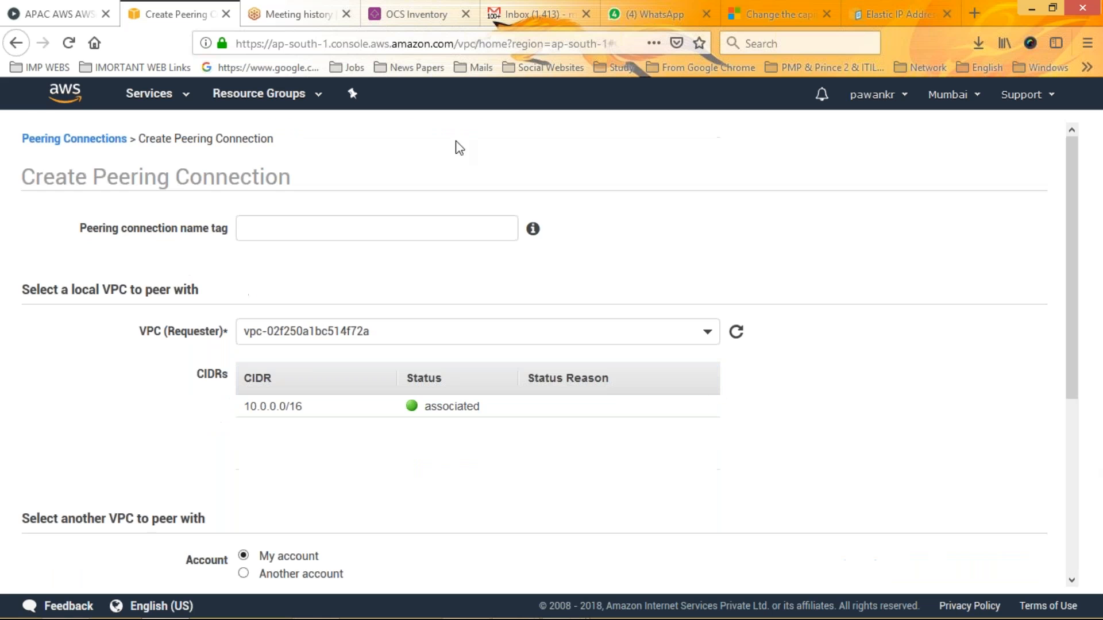
left_click(16, 44)
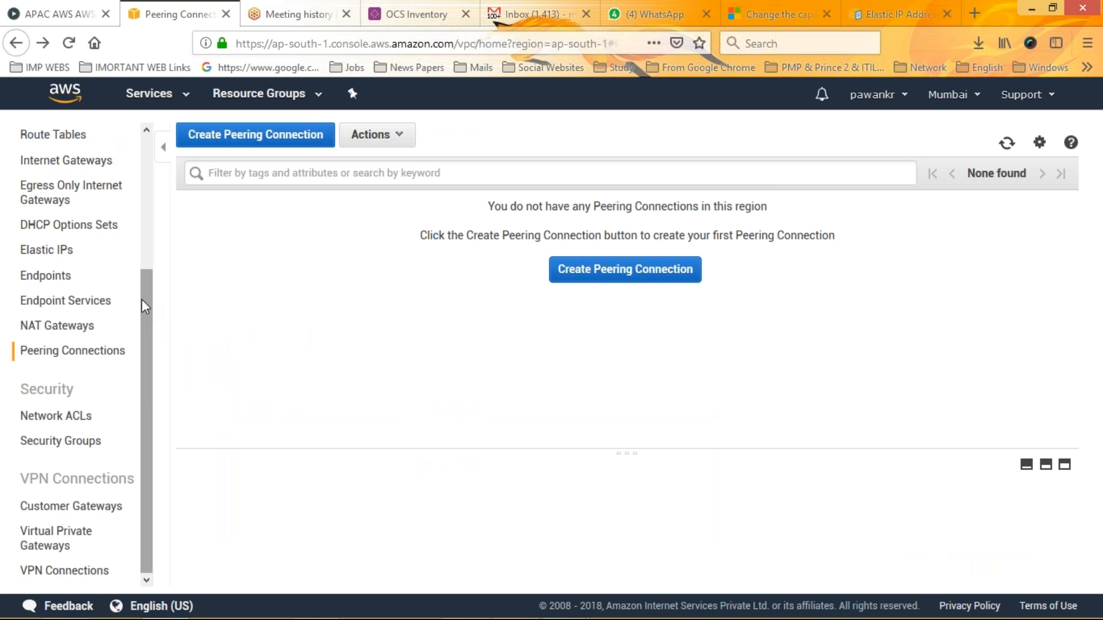
left_click_drag(142, 298, 143, 149)
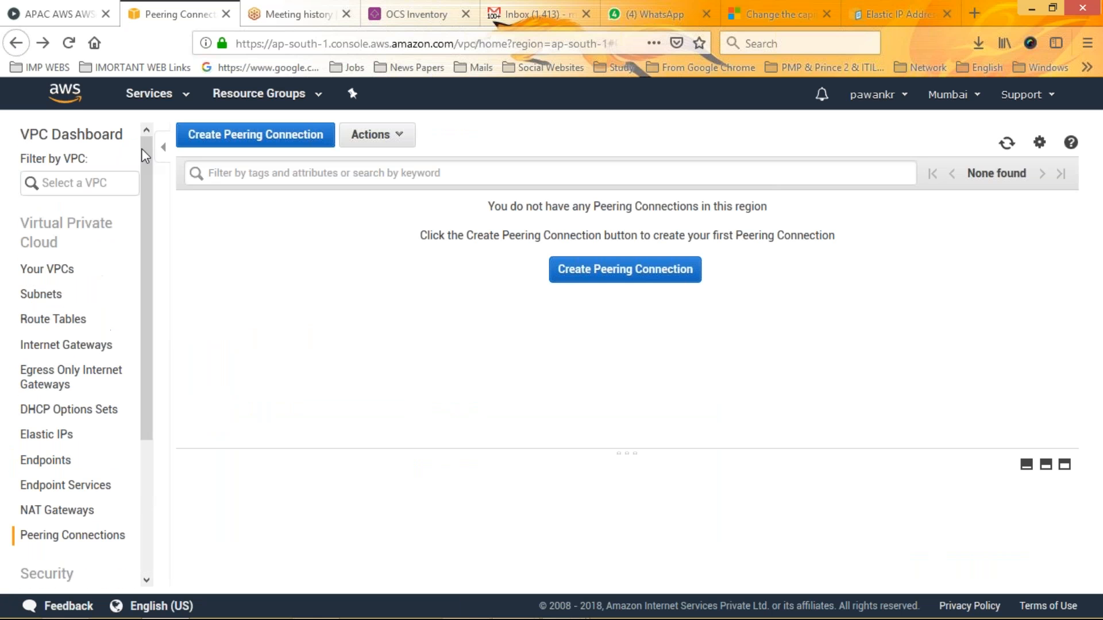